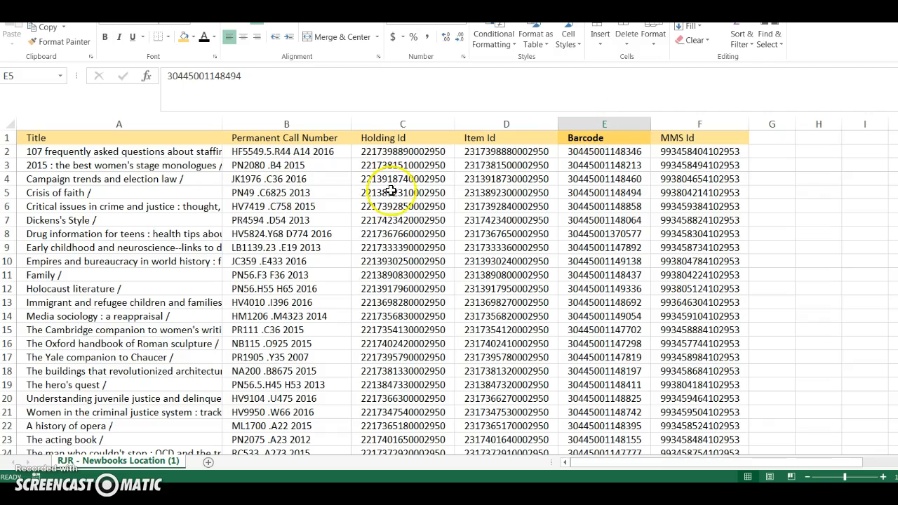
{"action": "left_click", "coordinate": [386, 138]}
{"action": "left_click", "coordinate": [507, 137]}
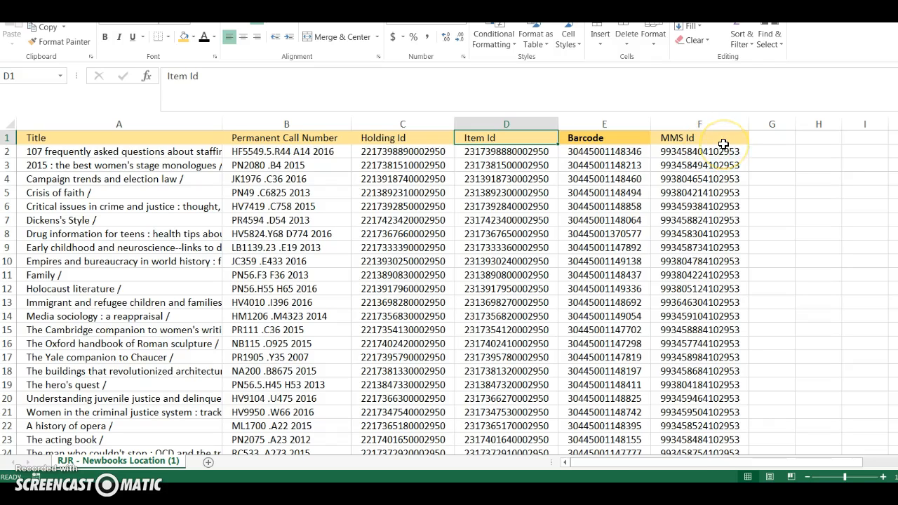
{"action": "left_click", "coordinate": [672, 285]}
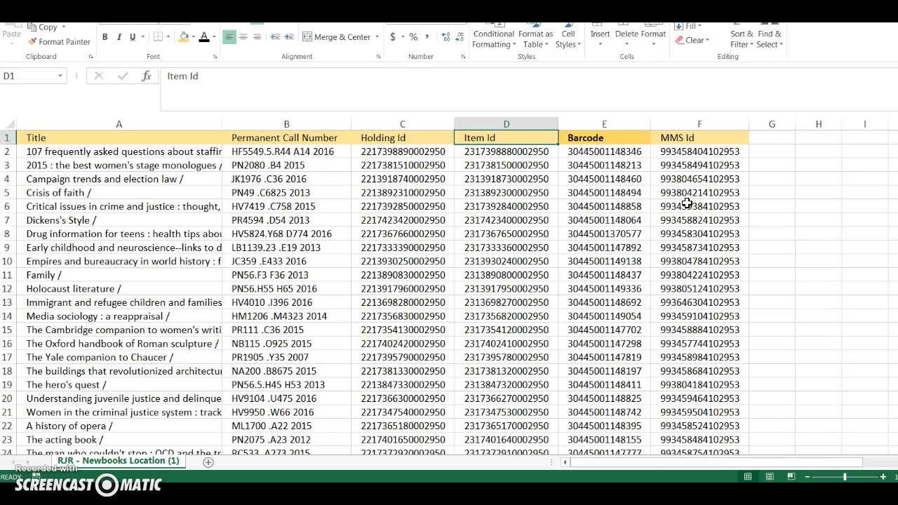
- Copy the barcodes in E2:E21 and paste them into a new blank Notepad document
{"action": "left_click", "coordinate": [615, 156]}
{"action": "left_click_drag", "start_coordinate": [604, 153], "coordinate": [604, 412]}
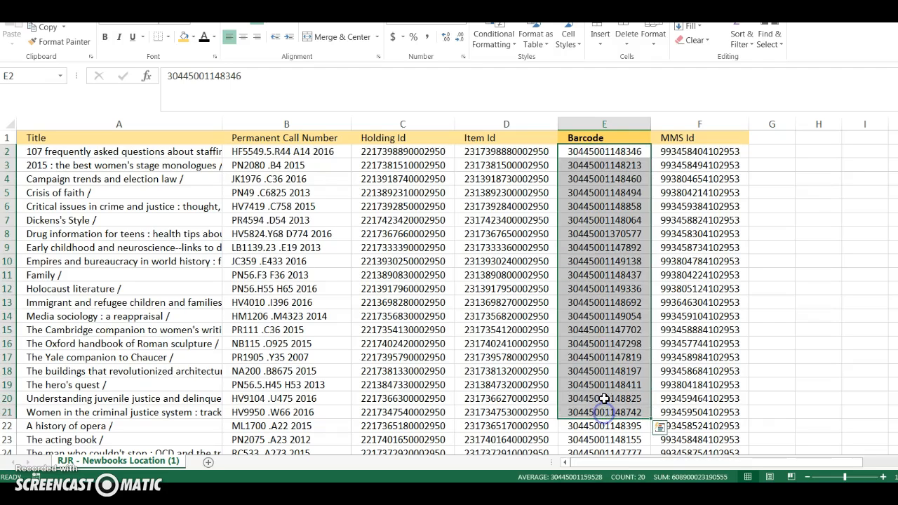
{"action": "key", "text": "ctrl+c"}
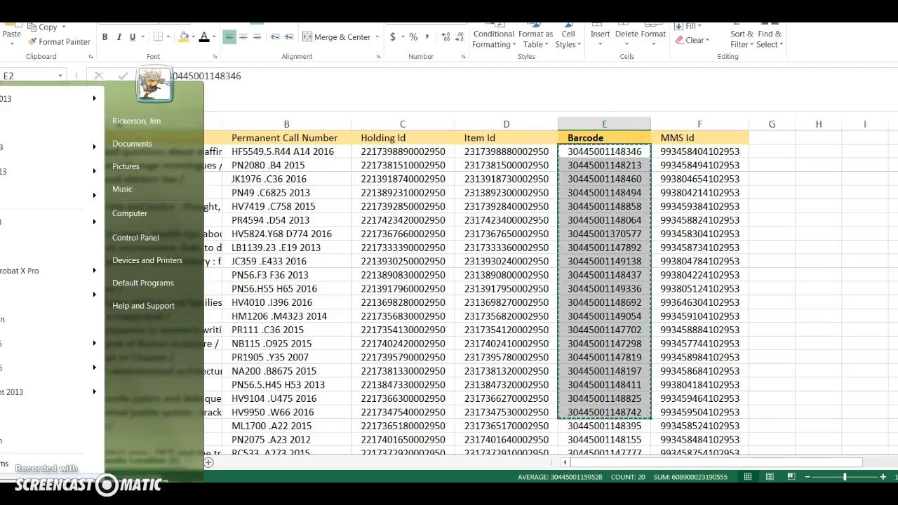
{"action": "key", "text": "super"}
{"action": "left_click", "coordinate": [14, 196]}
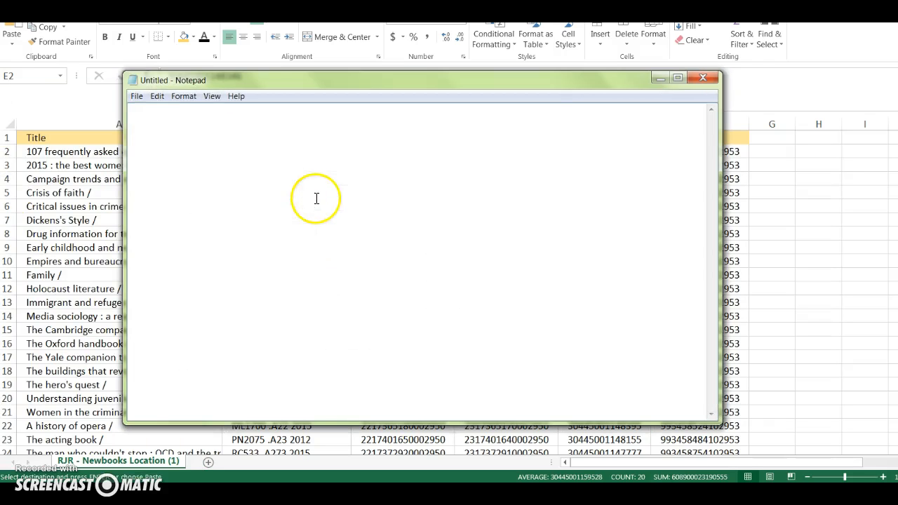
{"action": "key", "text": "ctrl+v"}
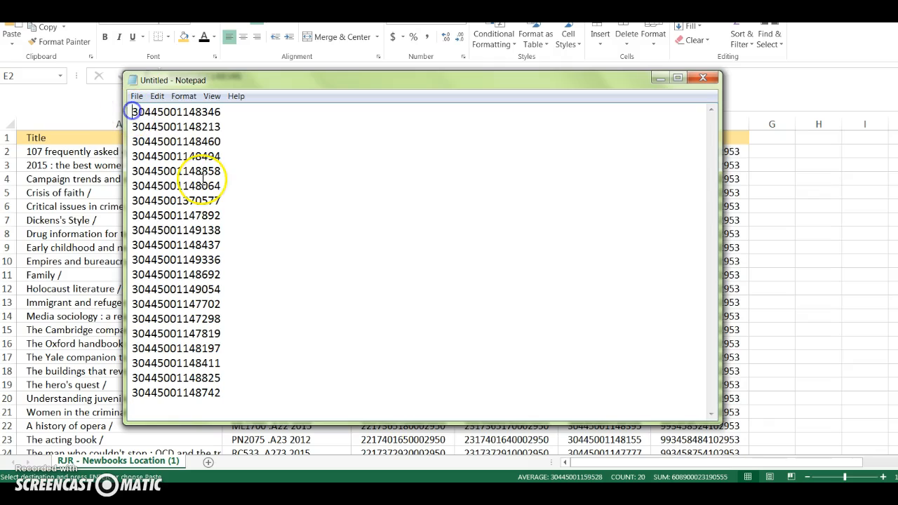
- Add the header line "Barcode" above the pasted barcode numbers
{"action": "key", "text": "Return"}
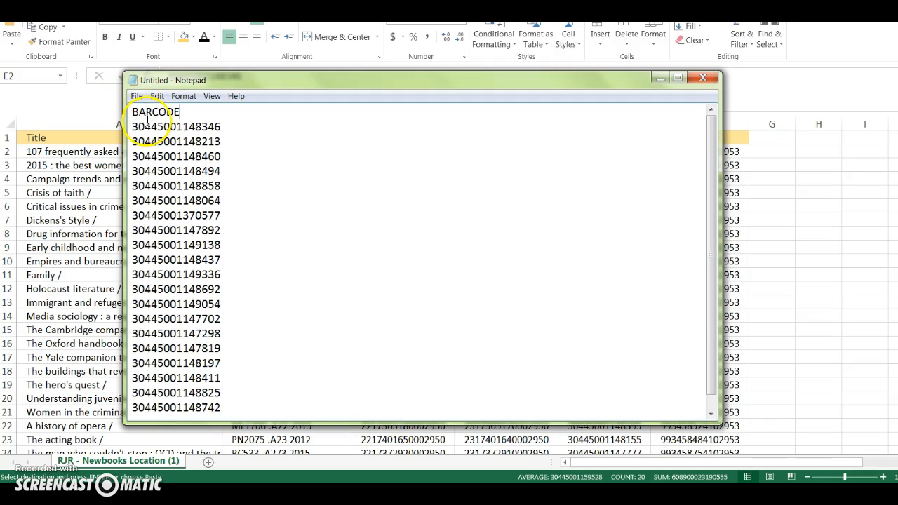
{"action": "left_click_drag", "start_coordinate": [132, 113], "coordinate": [243, 110]}
{"action": "type", "text": "BARC"}
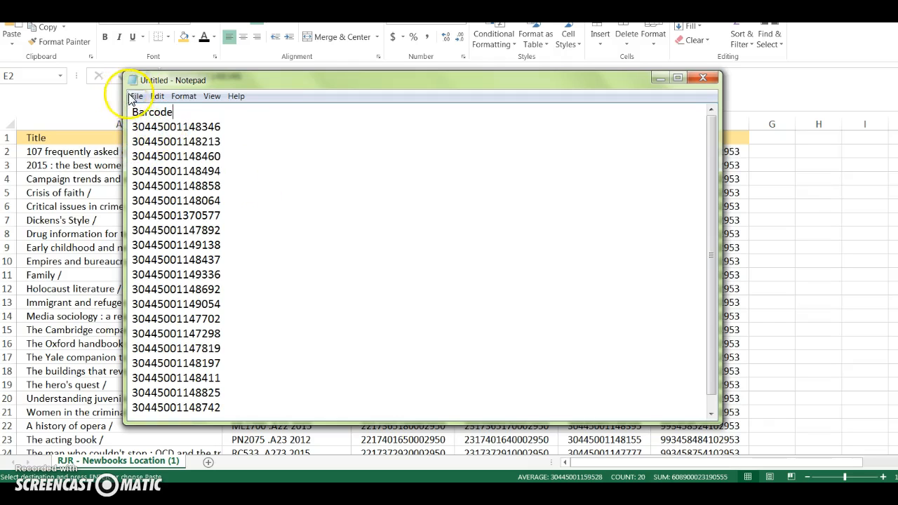
- Save the text document as "barcode file" in the SETS - EXAMPLE folder and close Notepad
{"action": "left_click", "coordinate": [135, 96]}
{"action": "left_click", "coordinate": [156, 148]}
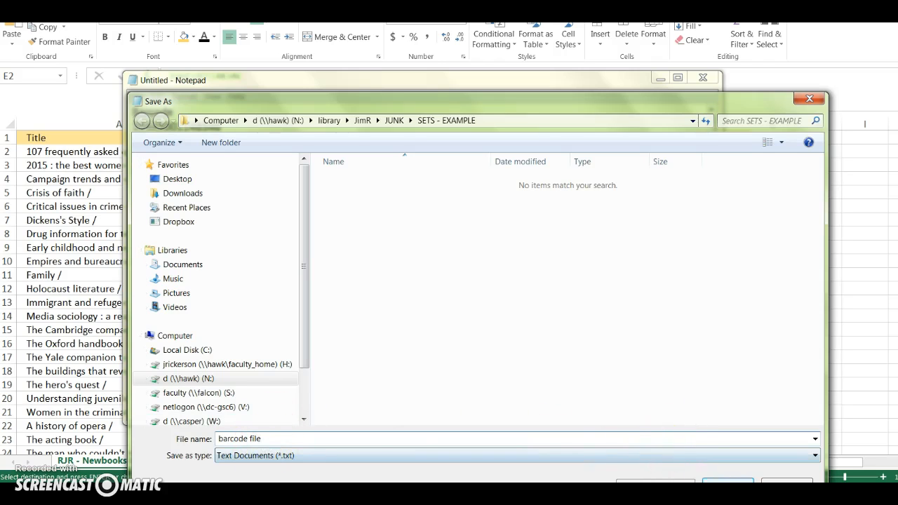
{"action": "left_click", "coordinate": [728, 481]}
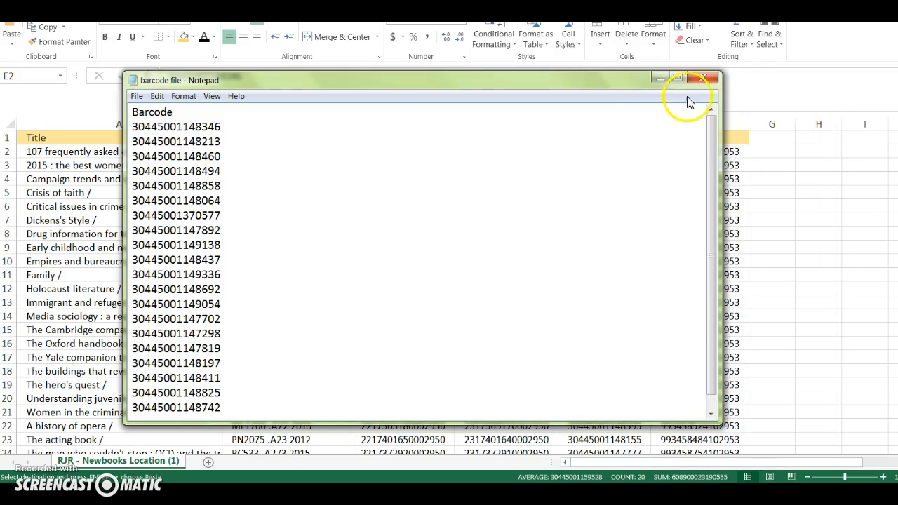
{"action": "left_click", "coordinate": [704, 80]}
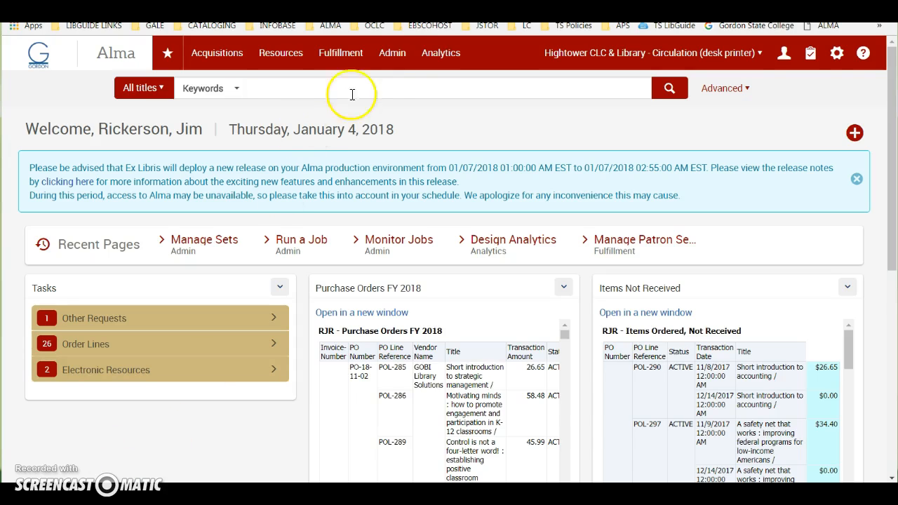
- Switch to Alma and start a new itemized set from the Manage Sets page
{"action": "left_click", "coordinate": [394, 56]}
{"action": "left_click", "coordinate": [426, 294]}
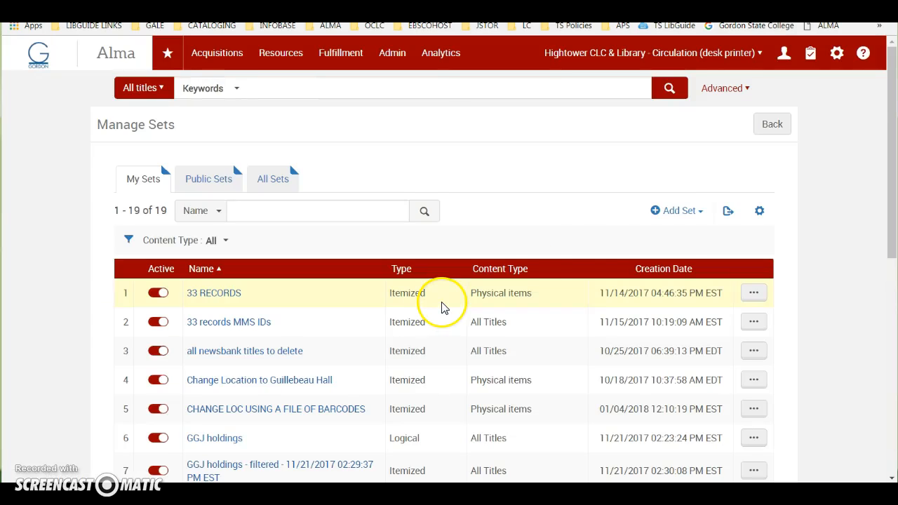
{"action": "left_click", "coordinate": [687, 214]}
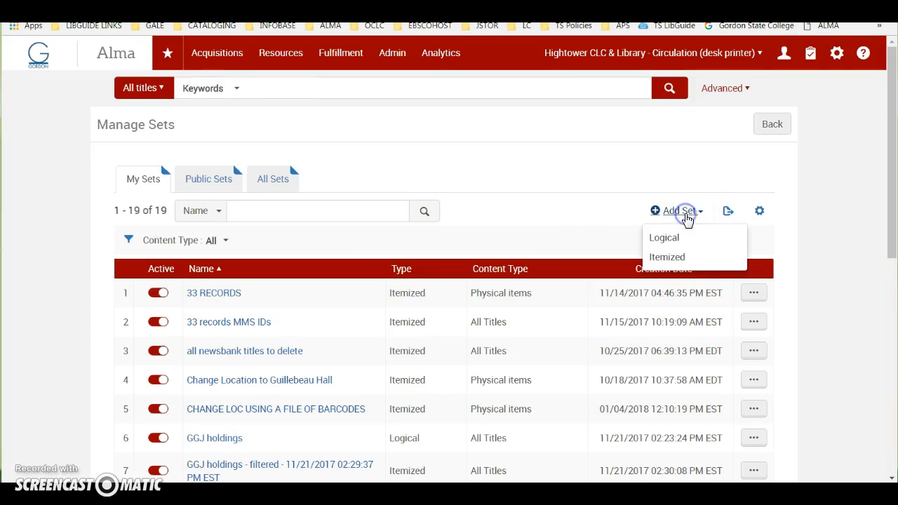
{"action": "left_click", "coordinate": [675, 260]}
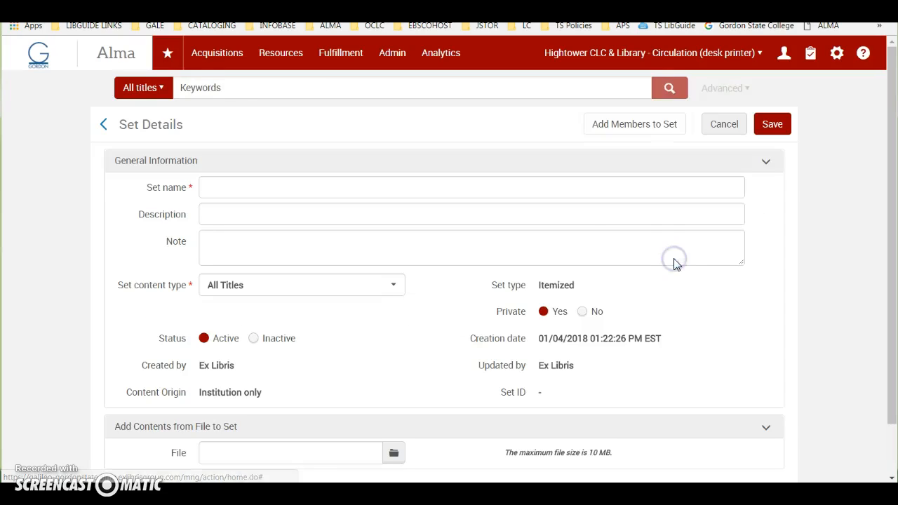
- Name the set "Move these to the second floor" and enter the description "set of barcodes"
{"action": "left_click", "coordinate": [250, 190]}
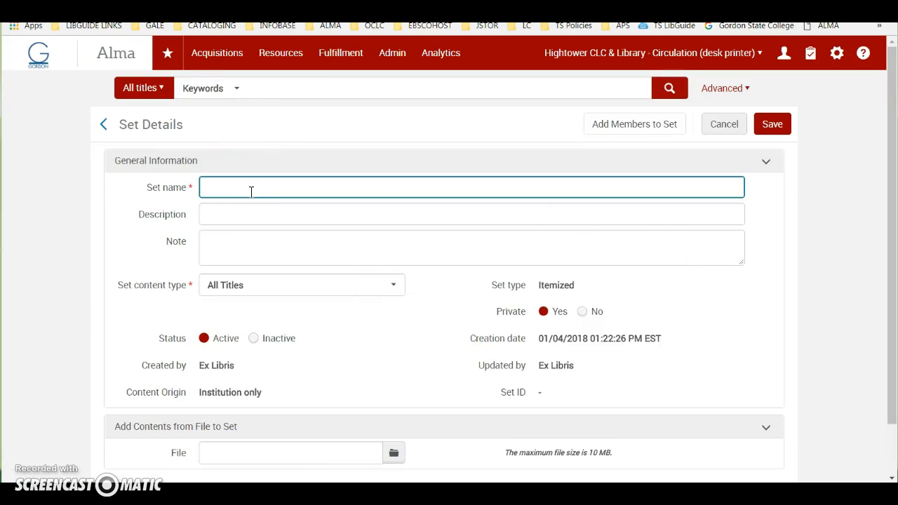
{"action": "type", "text": "Mo"}
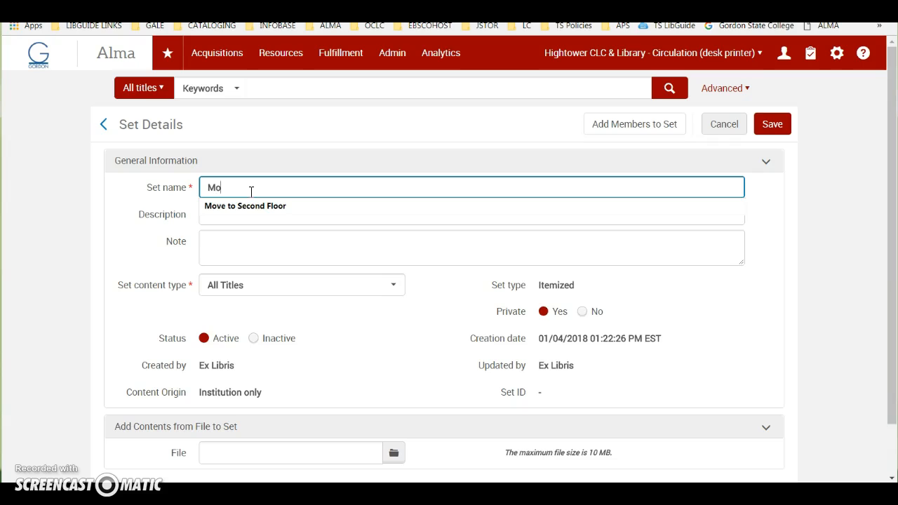
{"action": "type", "text": "ve these to the second floor"}
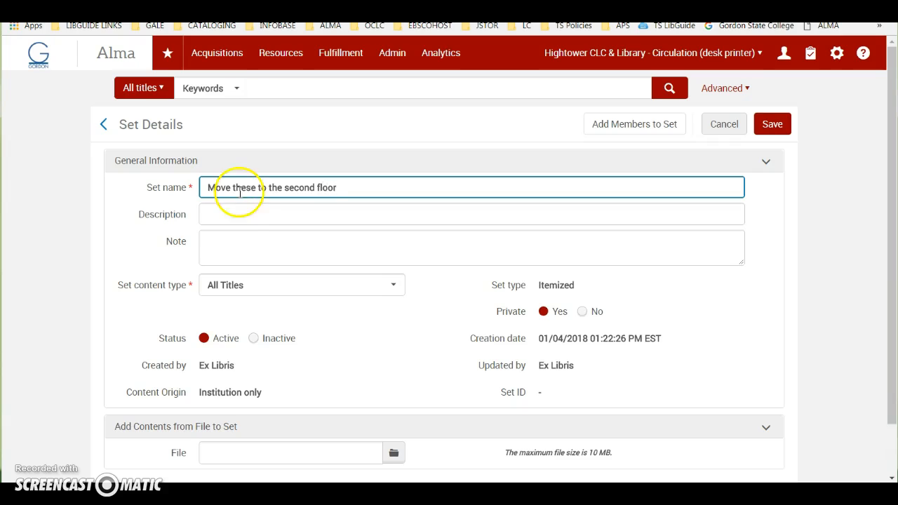
{"action": "left_click", "coordinate": [238, 214]}
{"action": "type", "text": "set of"}
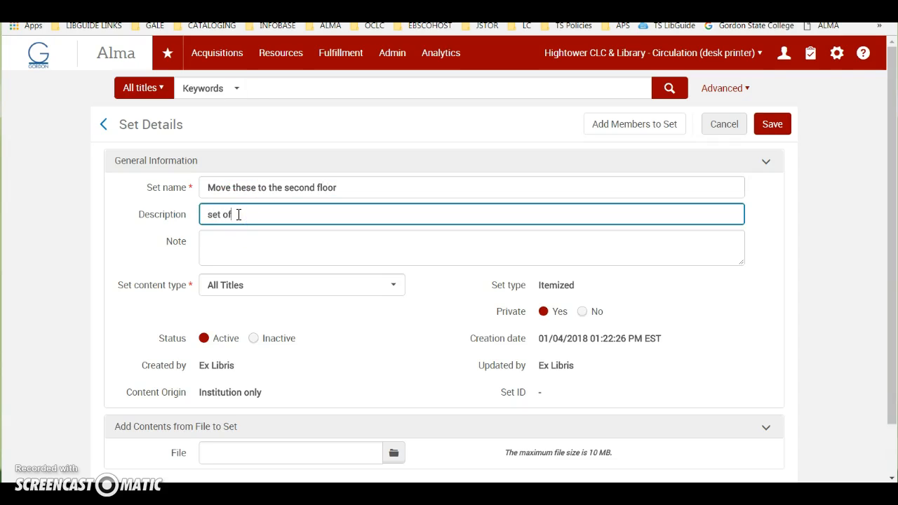
{"action": "type", "text": " barcodes"}
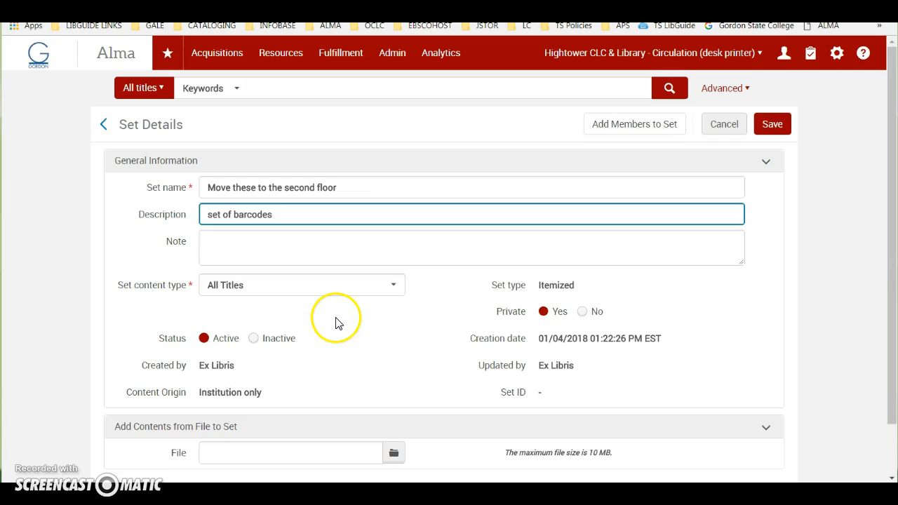
- Set the set content type to Physical items
{"action": "scroll", "coordinate": [336, 321], "scroll_direction": "down", "scroll_amount": 1}
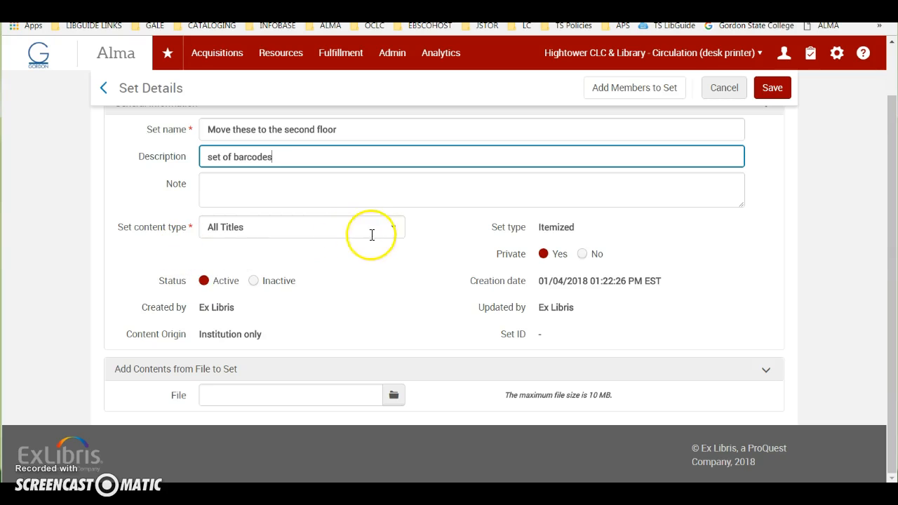
{"action": "left_click", "coordinate": [394, 231]}
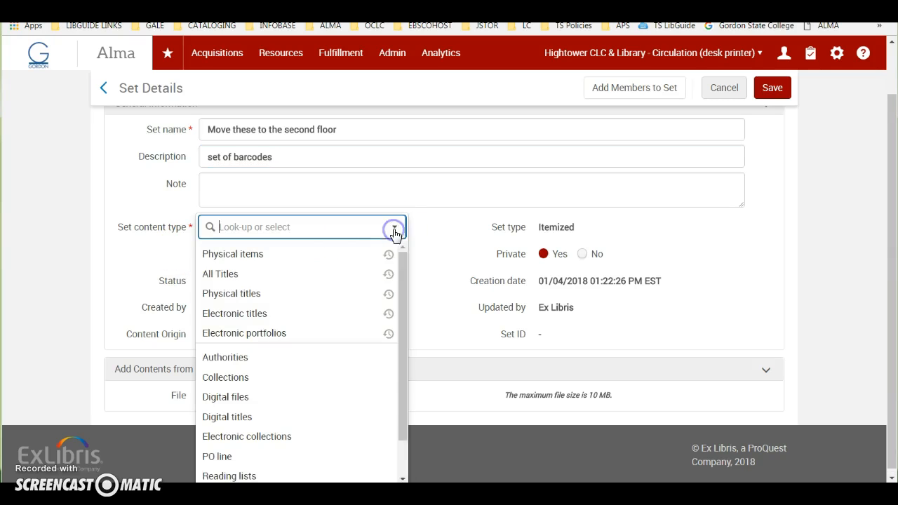
{"action": "left_click", "coordinate": [236, 254]}
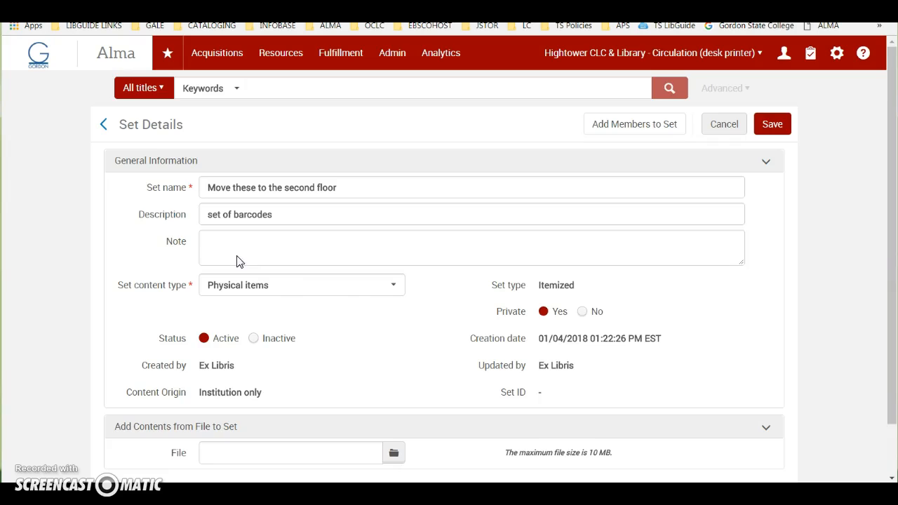
- Attach the text document "barcode file" as the set's contents and save the set
{"action": "scroll", "coordinate": [360, 328], "scroll_direction": "down", "scroll_amount": 1}
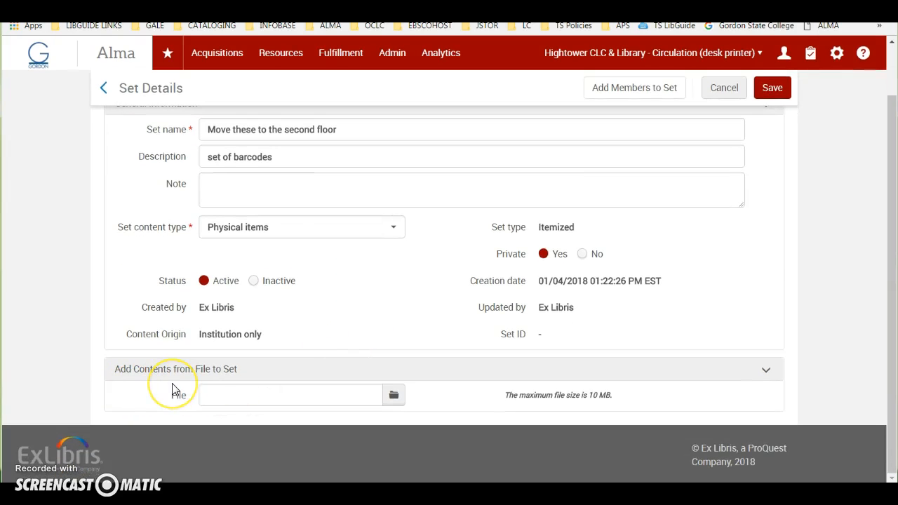
{"action": "left_click", "coordinate": [394, 395]}
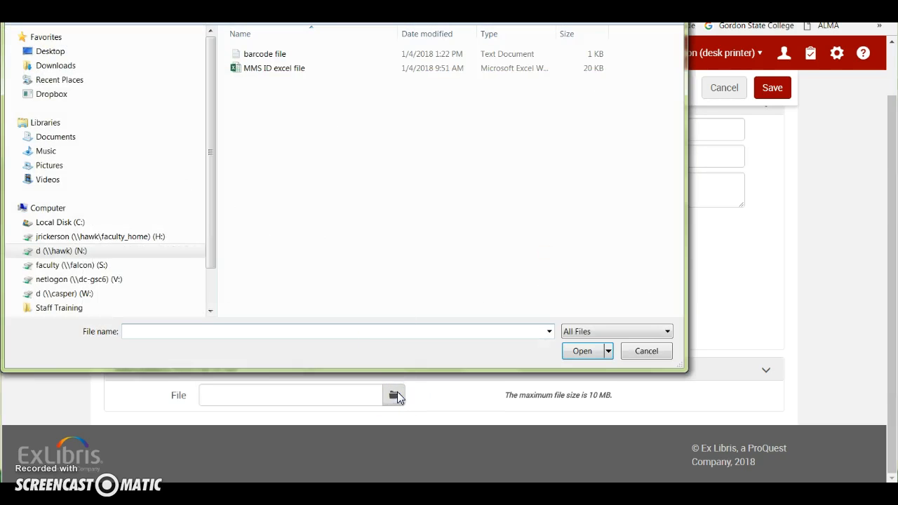
{"action": "left_click", "coordinate": [278, 60]}
{"action": "left_click", "coordinate": [597, 357]}
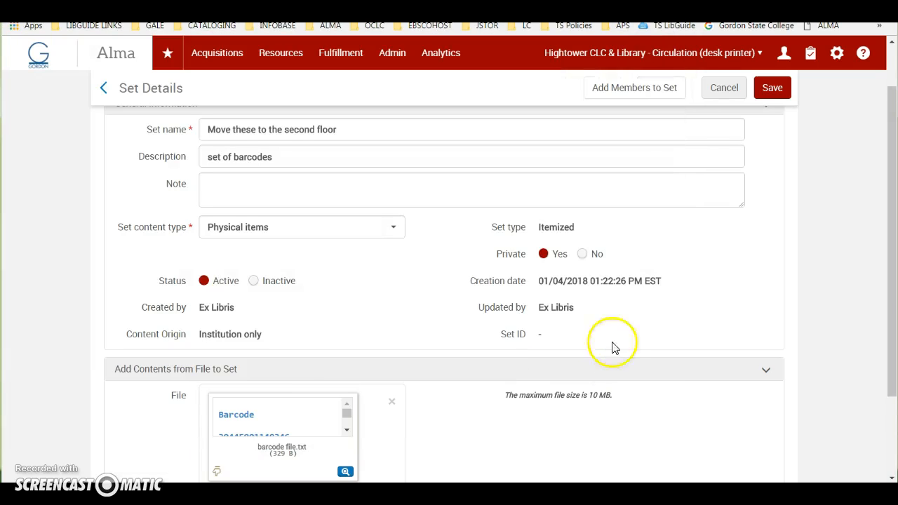
{"action": "left_click", "coordinate": [784, 100]}
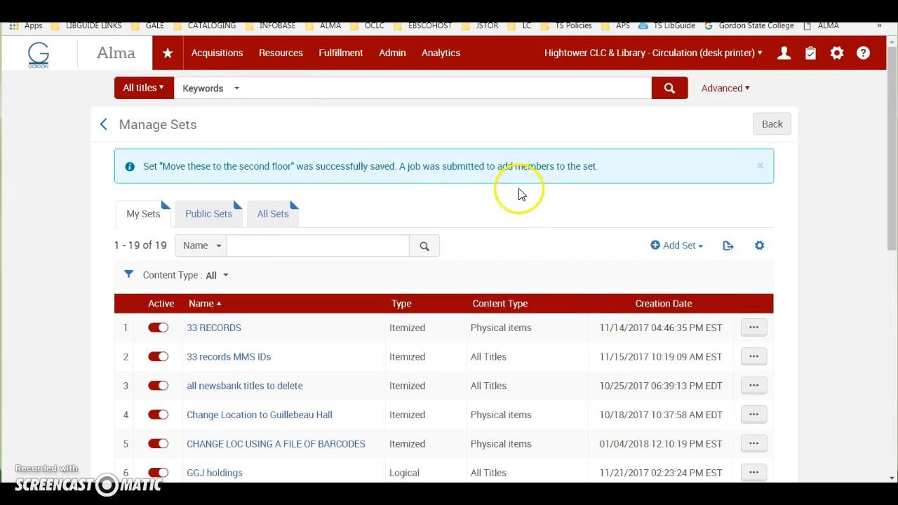
- Reload the Manage Sets list and open the members of the set "Move these to the second floor"
{"action": "left_click", "coordinate": [390, 57]}
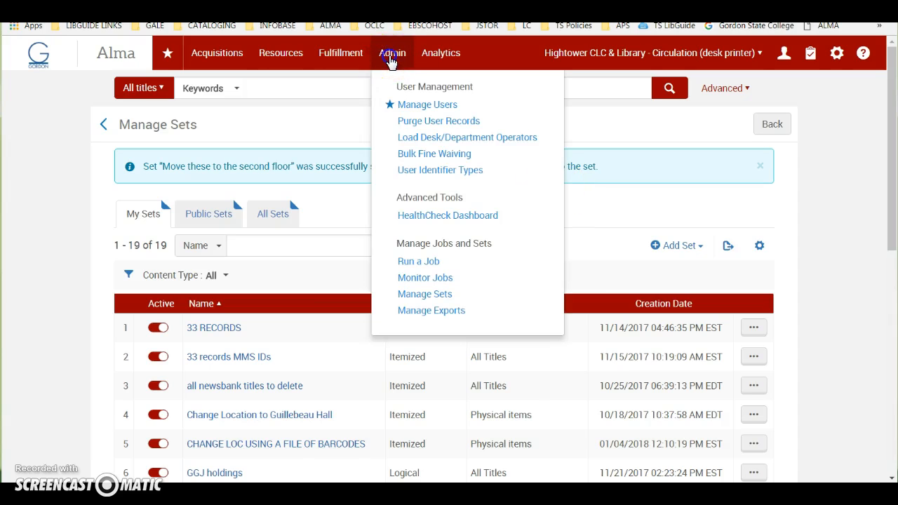
{"action": "left_click", "coordinate": [428, 297]}
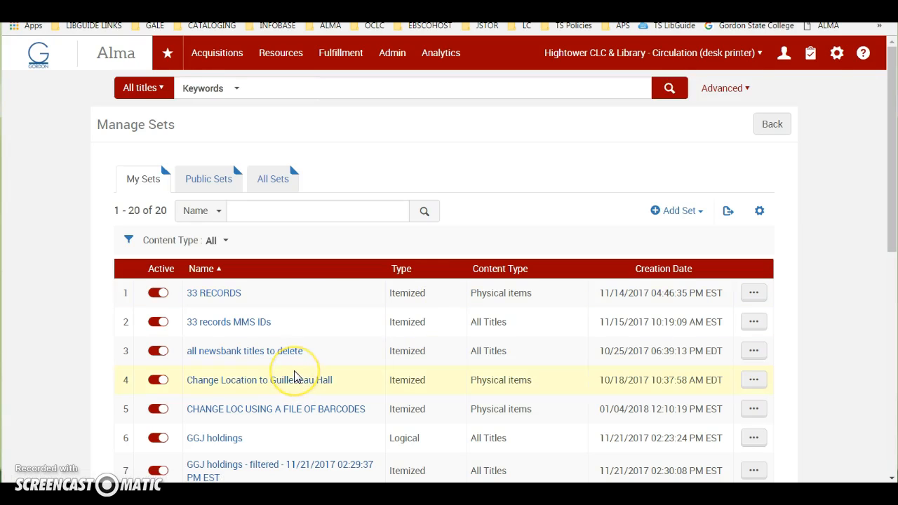
{"action": "scroll", "coordinate": [295, 377], "scroll_direction": "down", "scroll_amount": 3}
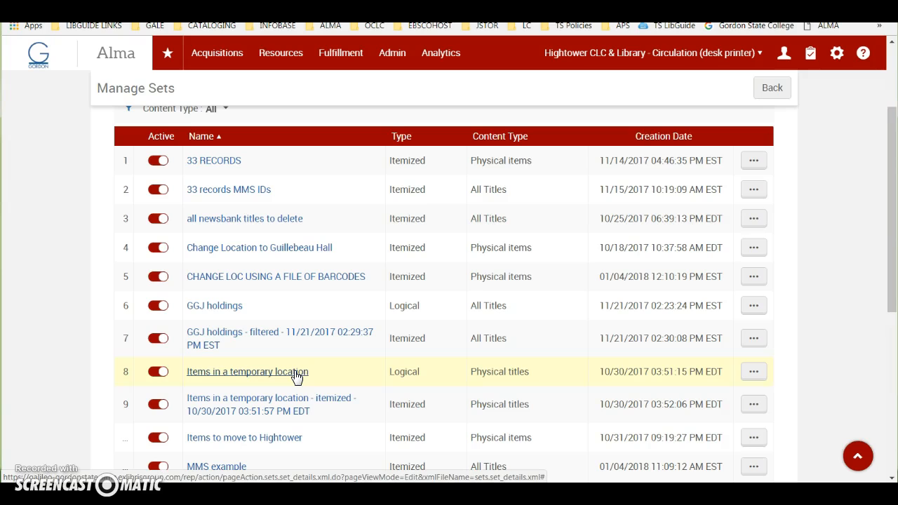
{"action": "scroll", "coordinate": [295, 376], "scroll_direction": "down", "scroll_amount": 3}
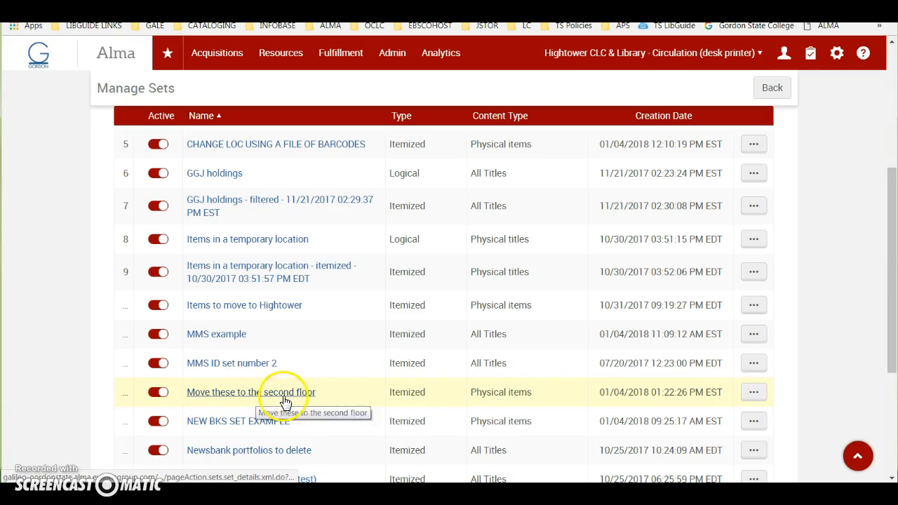
{"action": "left_click", "coordinate": [754, 392]}
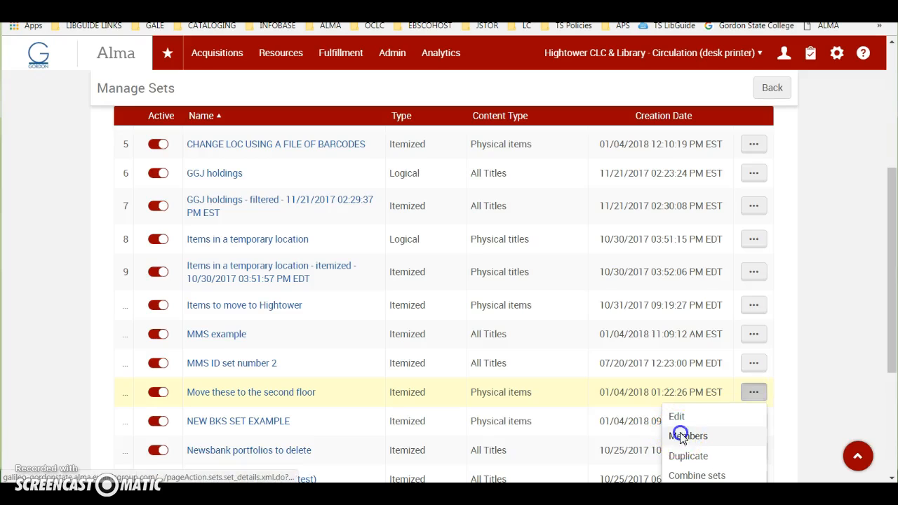
{"action": "left_click", "coordinate": [683, 438]}
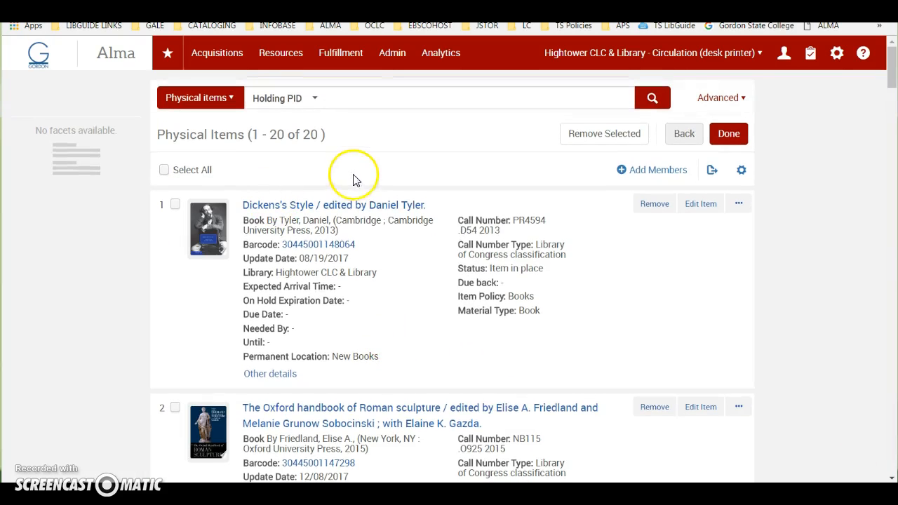
- Look through the set's member items and check their permanent location
{"action": "scroll", "coordinate": [370, 381], "scroll_direction": "down", "scroll_amount": 5}
{"action": "scroll", "coordinate": [362, 385], "scroll_direction": "down", "scroll_amount": 3}
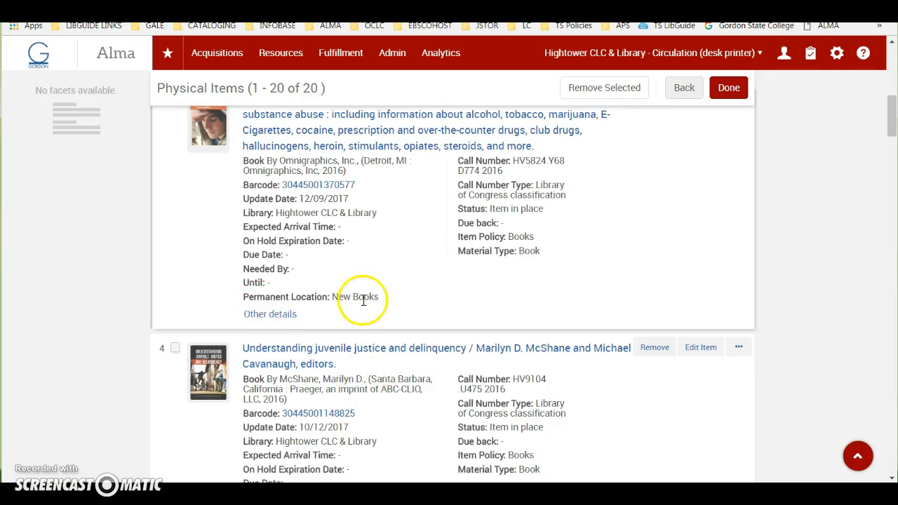
{"action": "scroll", "coordinate": [373, 375], "scroll_direction": "down", "scroll_amount": 2}
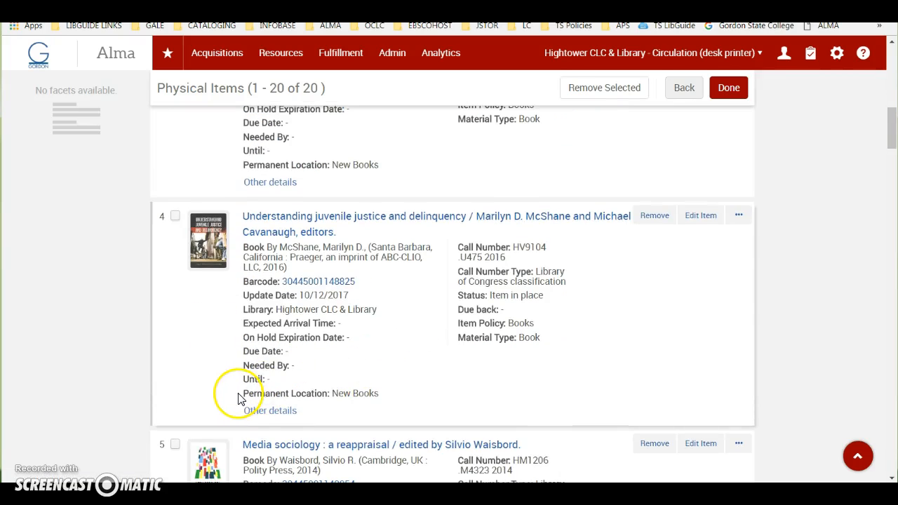
{"action": "left_click_drag", "start_coordinate": [238, 396], "coordinate": [386, 397]}
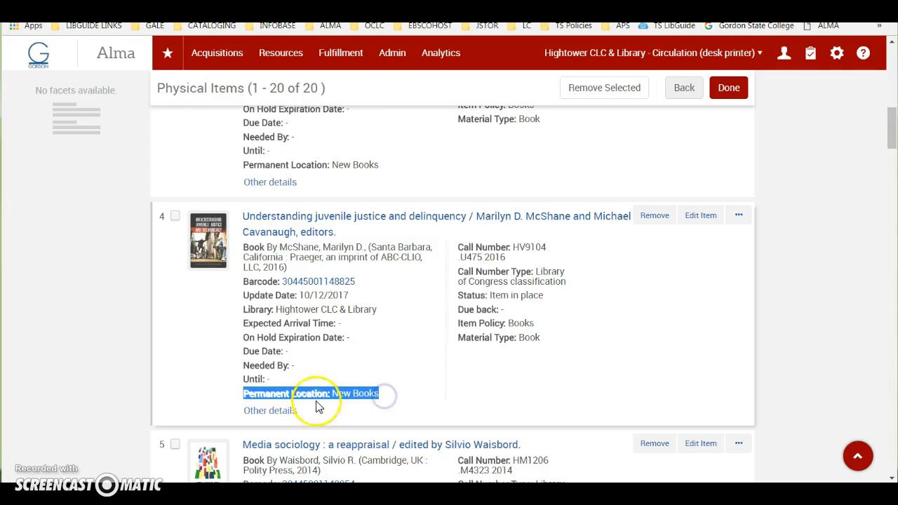
- Examine the permanent location shown for the first five books in the set
{"action": "scroll", "coordinate": [333, 410], "scroll_direction": "down", "scroll_amount": 1}
{"action": "scroll", "coordinate": [333, 410], "scroll_direction": "down", "scroll_amount": 2}
{"action": "scroll", "coordinate": [300, 435], "scroll_direction": "up", "scroll_amount": 6}
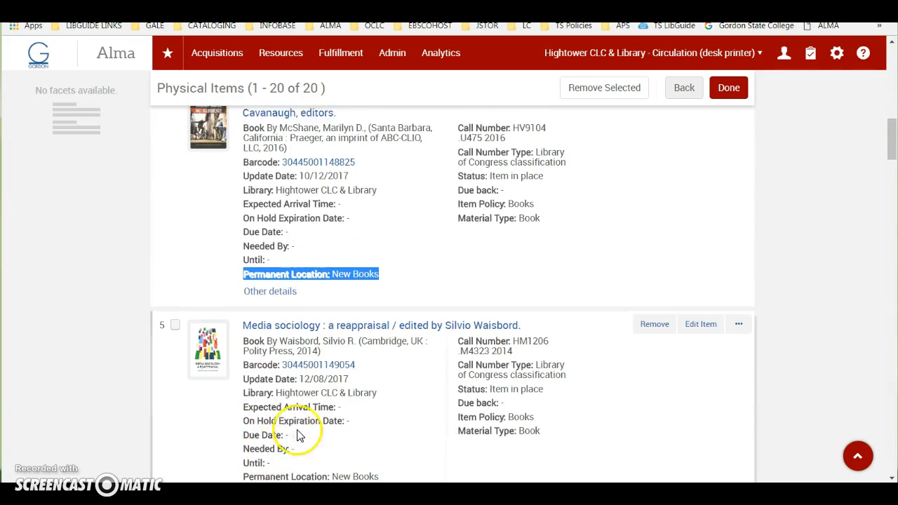
{"action": "scroll", "coordinate": [298, 428], "scroll_direction": "up", "scroll_amount": 2}
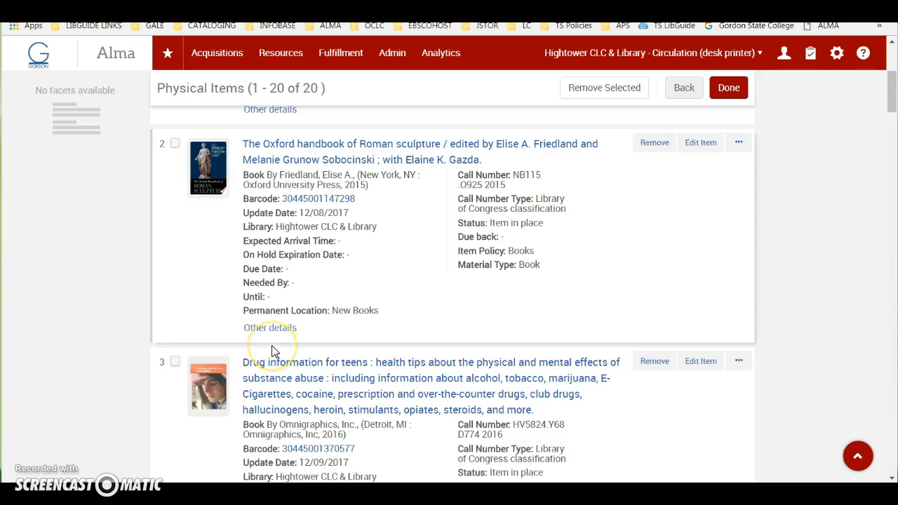
{"action": "scroll", "coordinate": [273, 351], "scroll_direction": "up", "scroll_amount": 3}
{"action": "left_click", "coordinate": [244, 285]}
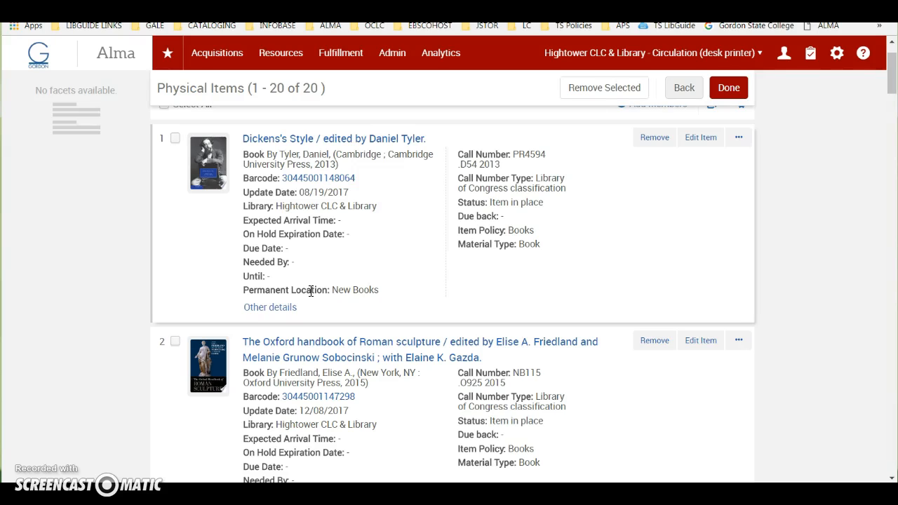
{"action": "scroll", "coordinate": [342, 283], "scroll_direction": "up", "scroll_amount": 1}
- Start running a job, choose the "Change physical items" job and proceed to the set selection
{"action": "left_click", "coordinate": [401, 59]}
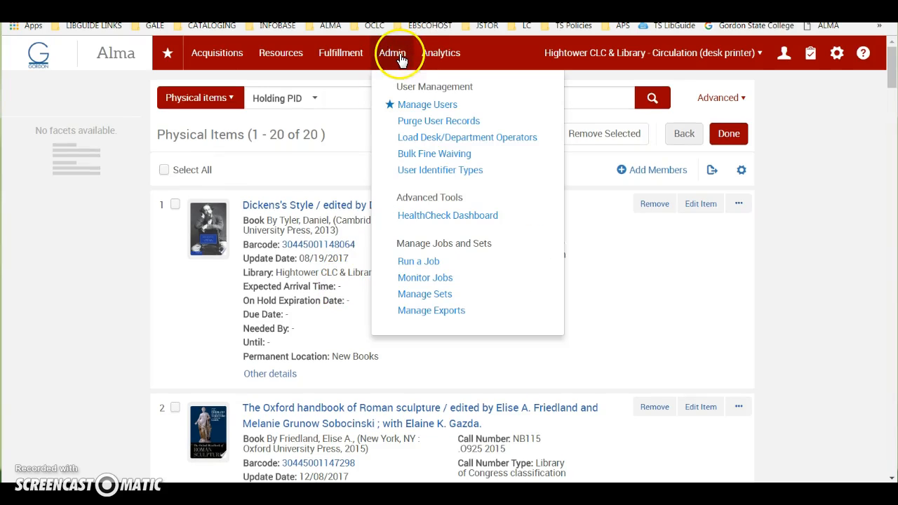
{"action": "left_click", "coordinate": [419, 261]}
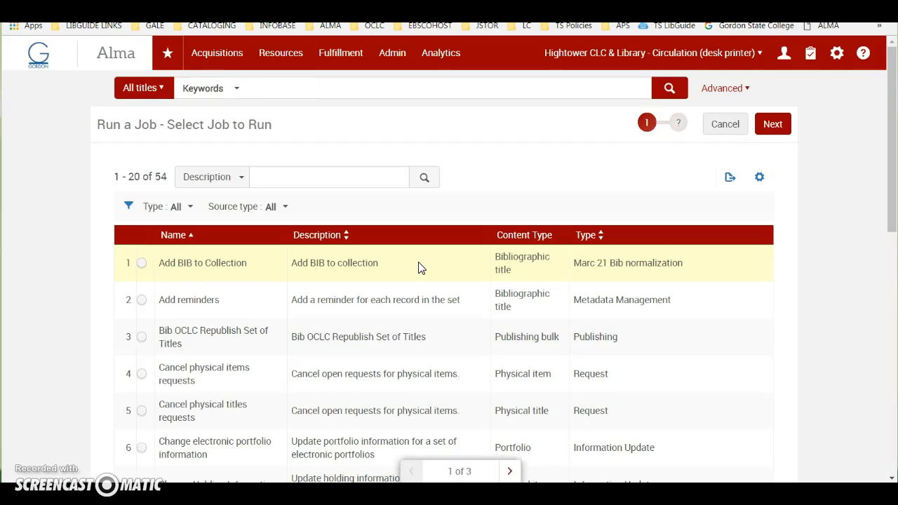
{"action": "left_click", "coordinate": [409, 302]}
{"action": "scroll", "coordinate": [394, 301], "scroll_direction": "down", "scroll_amount": 2}
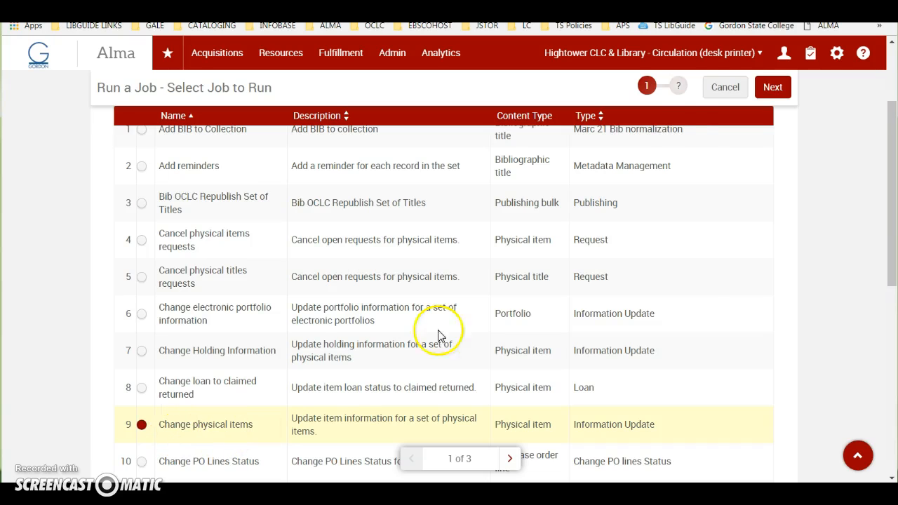
{"action": "left_click", "coordinate": [774, 87]}
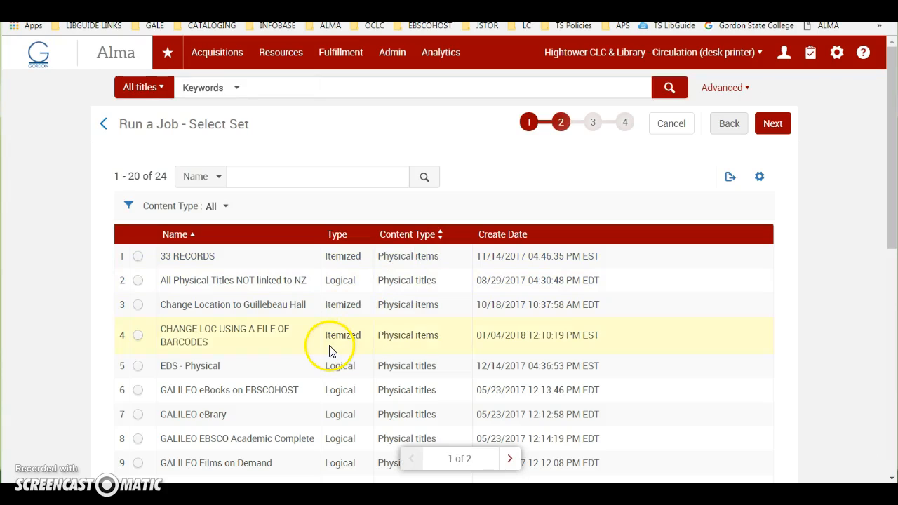
- Choose the itemized set "Move these to the second floor" for the job and proceed to the task parameters
{"action": "scroll", "coordinate": [330, 351], "scroll_direction": "down", "scroll_amount": 1}
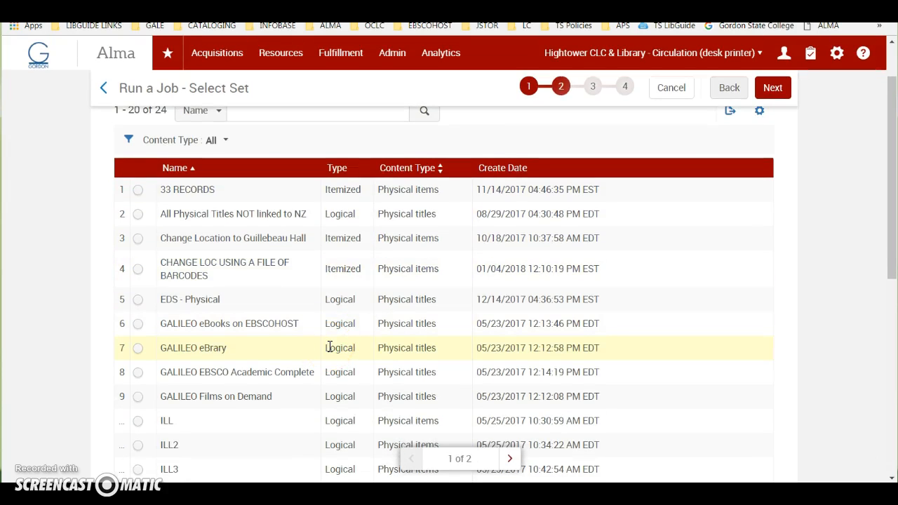
{"action": "scroll", "coordinate": [330, 348], "scroll_direction": "down", "scroll_amount": 2}
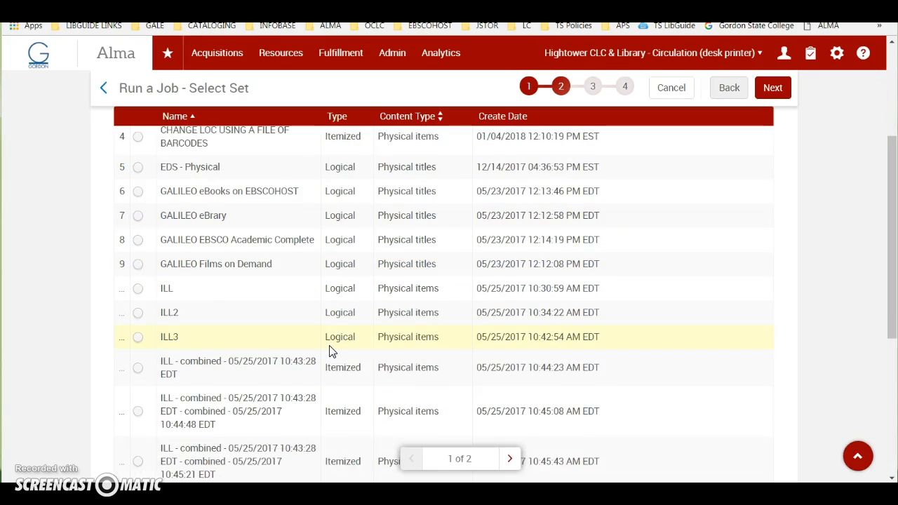
{"action": "scroll", "coordinate": [330, 351], "scroll_direction": "down", "scroll_amount": 2}
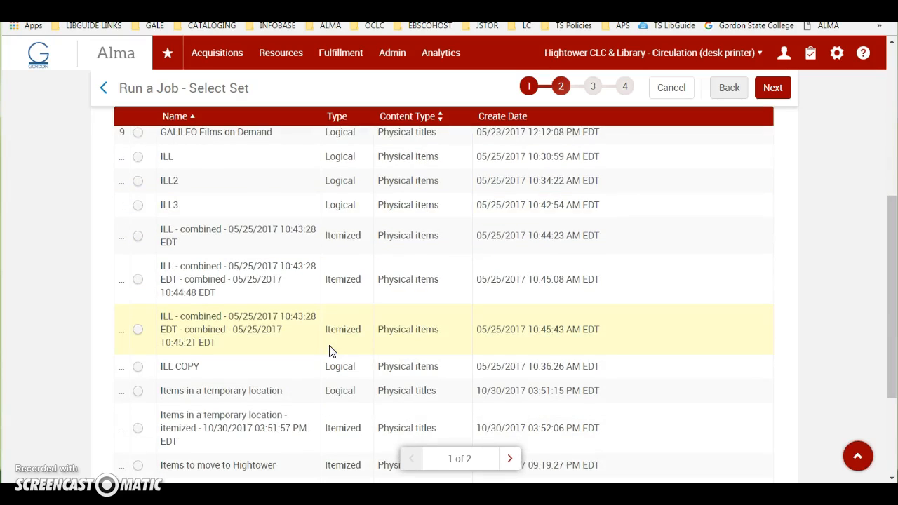
{"action": "scroll", "coordinate": [331, 351], "scroll_direction": "down", "scroll_amount": 3}
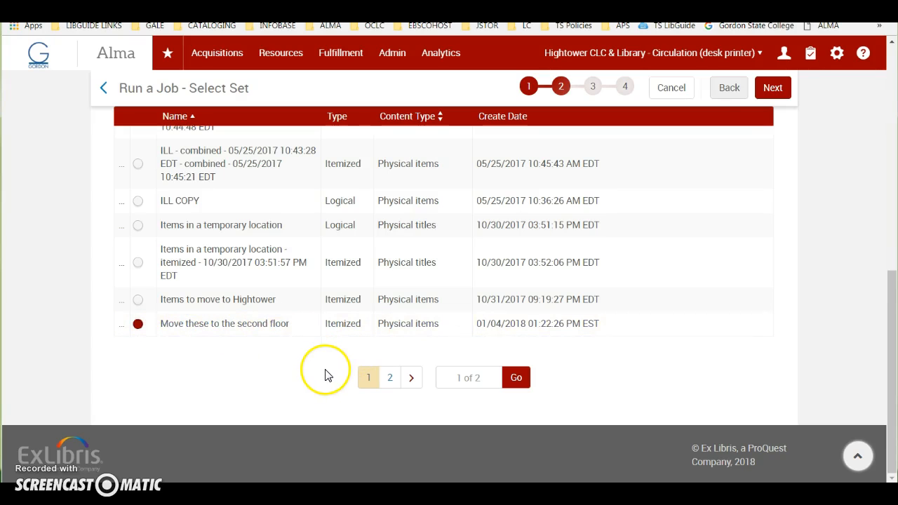
{"action": "left_click", "coordinate": [775, 92]}
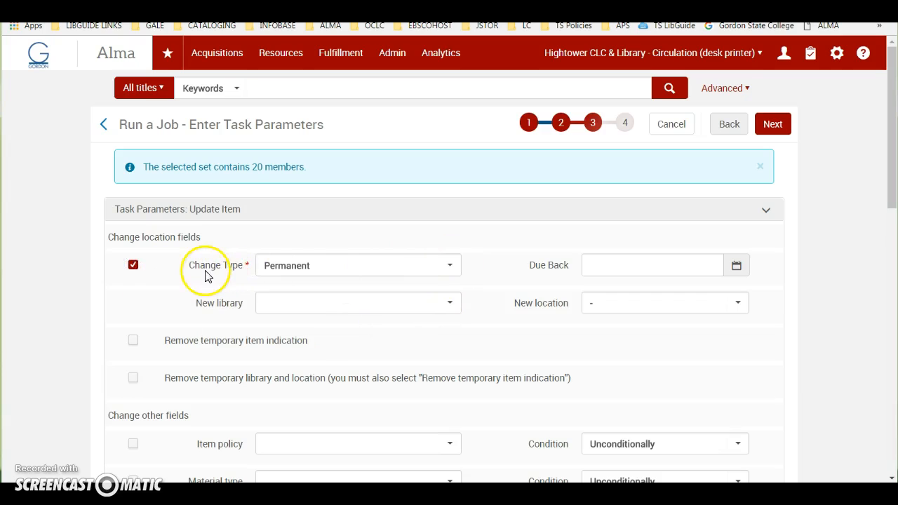
- Set the location change to Permanent, with Hightower CLC & Library as the new library and Second Floor Stacks as the new location
{"action": "left_click", "coordinate": [450, 265]}
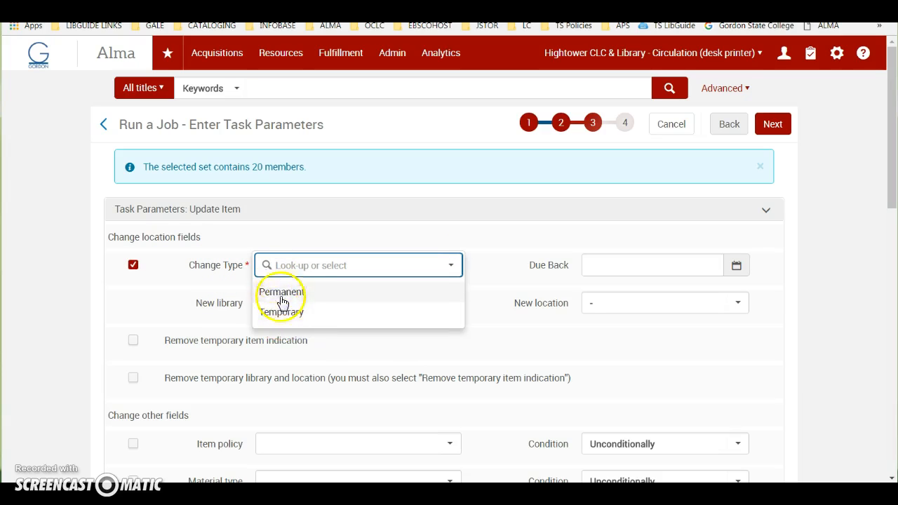
{"action": "left_click", "coordinate": [284, 292]}
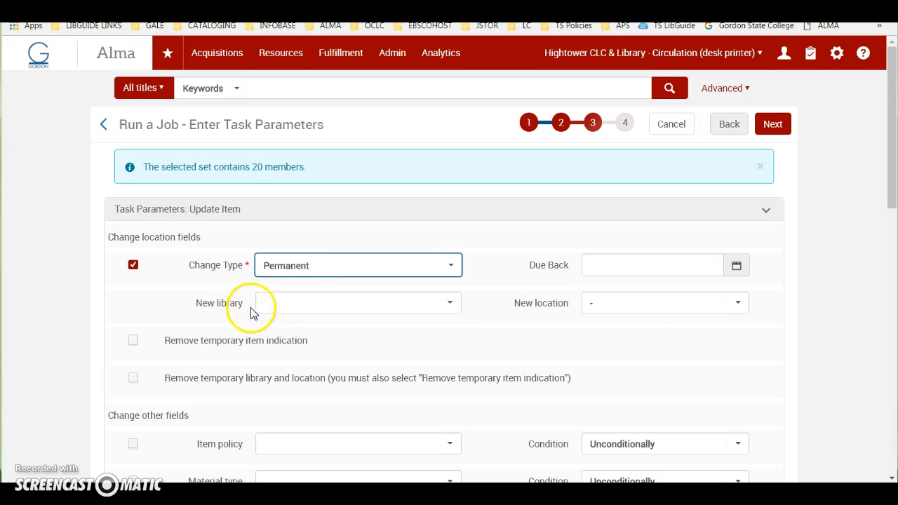
{"action": "left_click", "coordinate": [738, 306]}
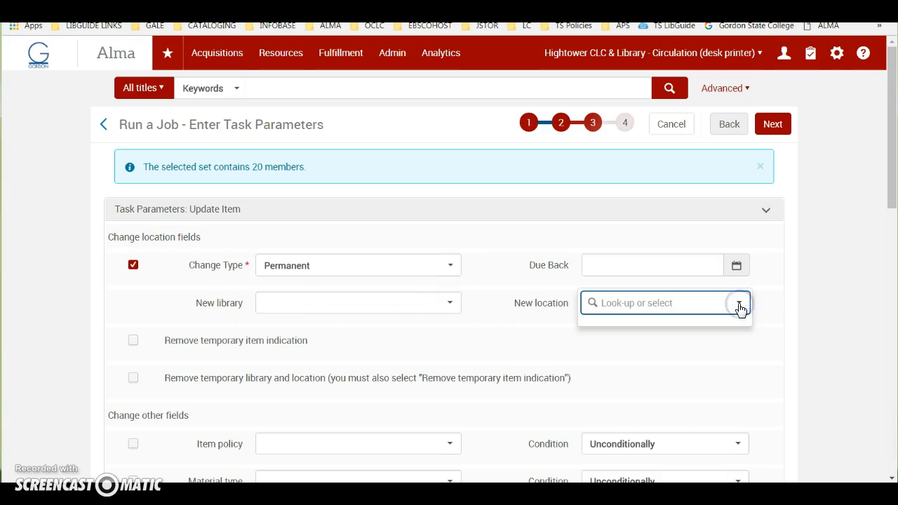
{"action": "left_click", "coordinate": [439, 302]}
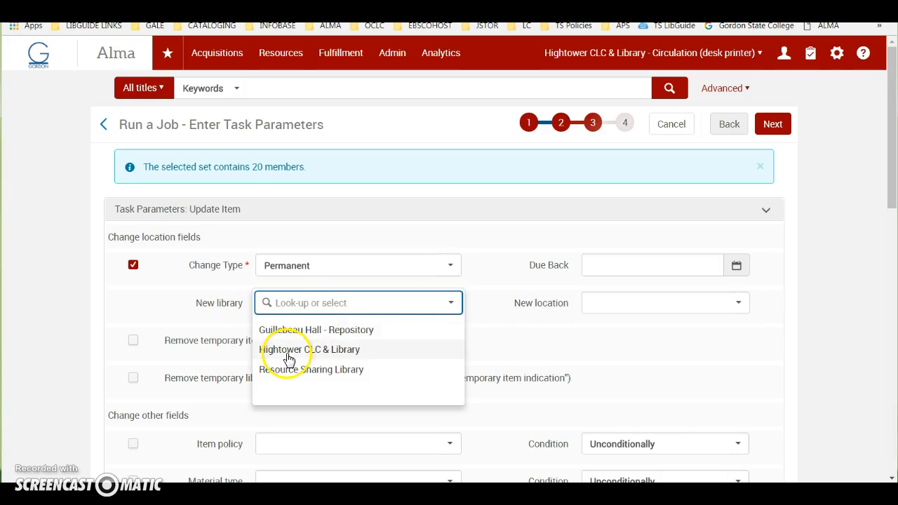
{"action": "left_click", "coordinate": [289, 350]}
{"action": "left_click", "coordinate": [739, 304]}
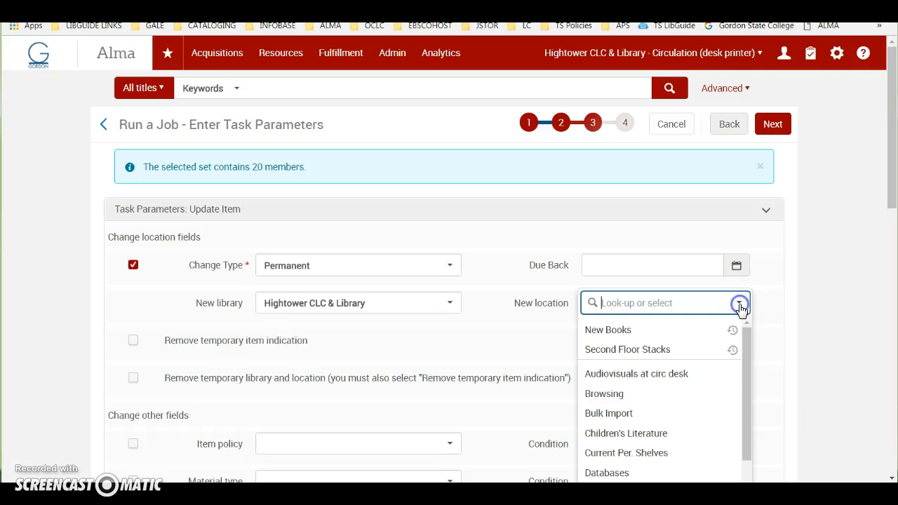
{"action": "left_click", "coordinate": [649, 349]}
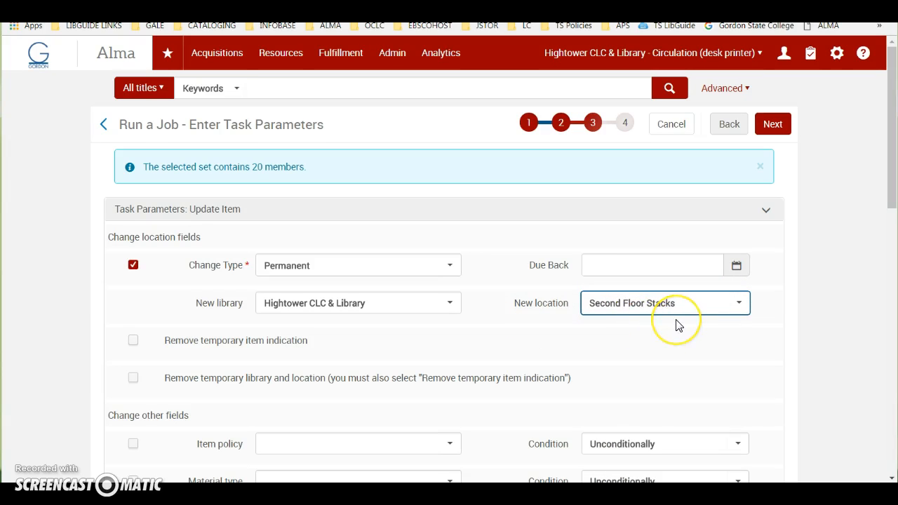
- Enable removal of the temporary item indication and of the temporary library and location
{"action": "scroll", "coordinate": [588, 345], "scroll_direction": "down", "scroll_amount": 1}
{"action": "left_click", "coordinate": [133, 274]}
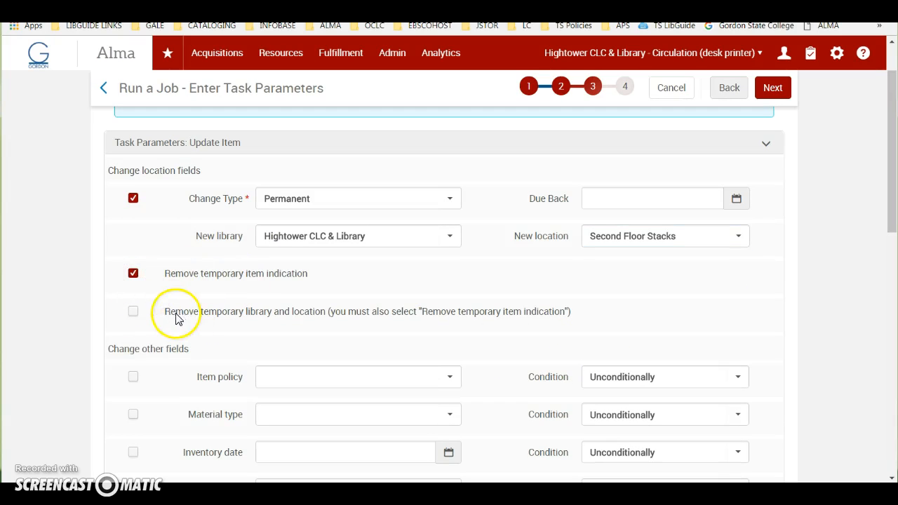
{"action": "key", "text": "space"}
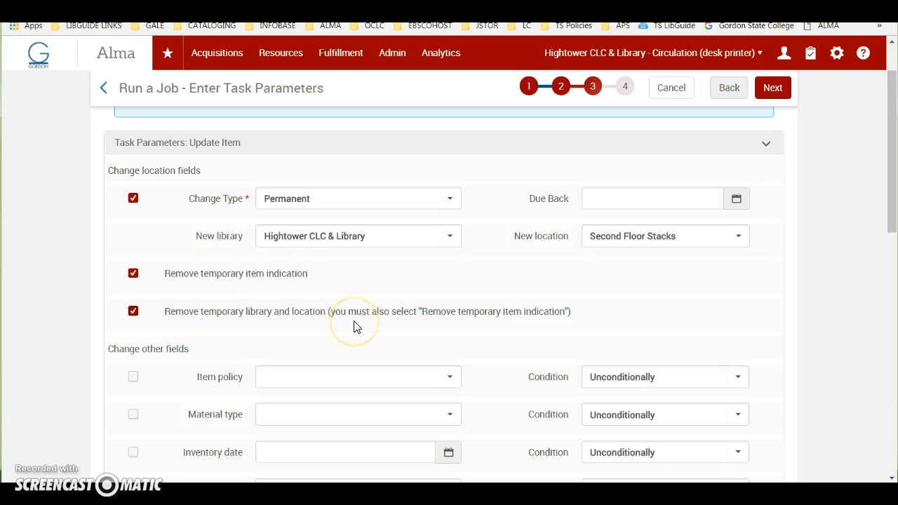
- Proceed to the job review, submit the physical items change job and confirm running it
{"action": "left_click", "coordinate": [778, 89]}
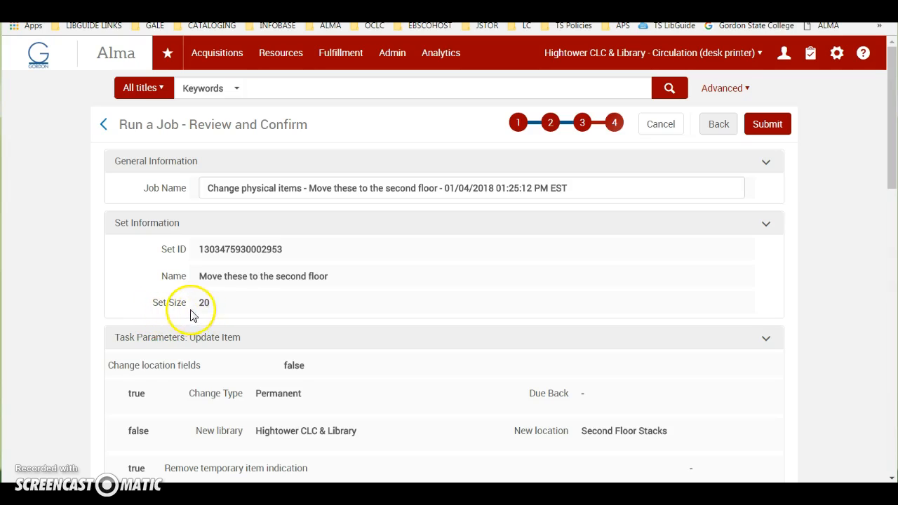
{"action": "left_click", "coordinate": [785, 115]}
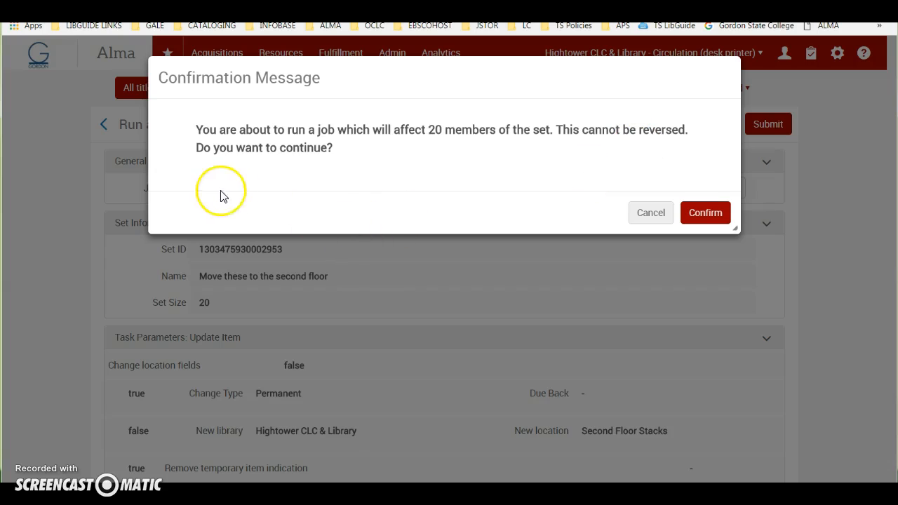
{"action": "left_click", "coordinate": [706, 214]}
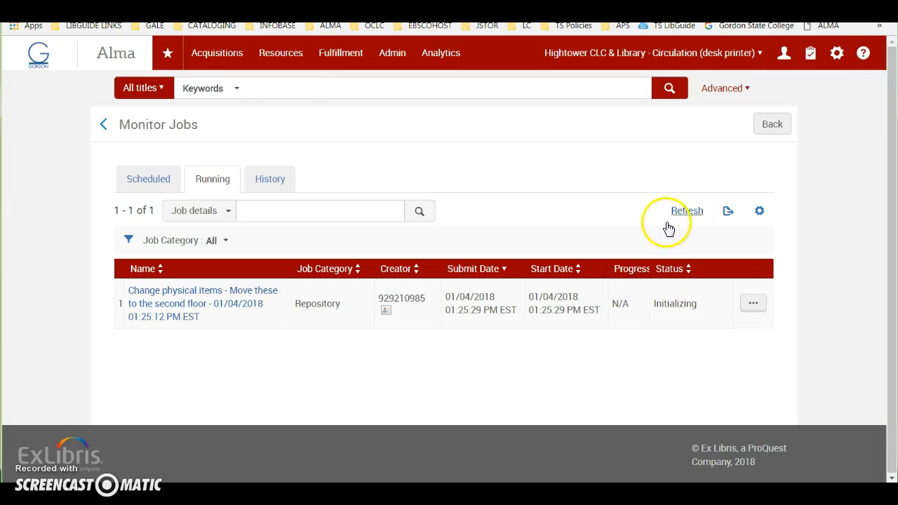
- Refresh the running jobs until the job finishes, then open its report from the job history
{"action": "left_click", "coordinate": [688, 213]}
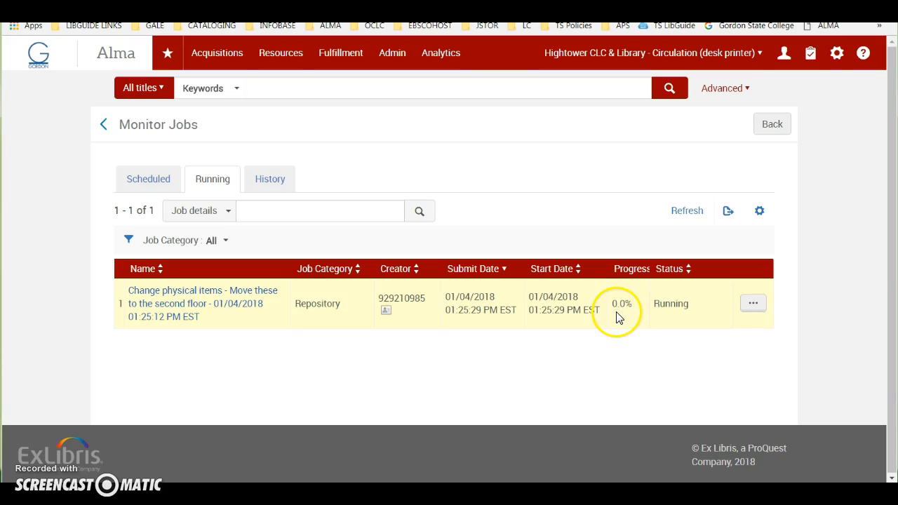
{"action": "left_click", "coordinate": [694, 212]}
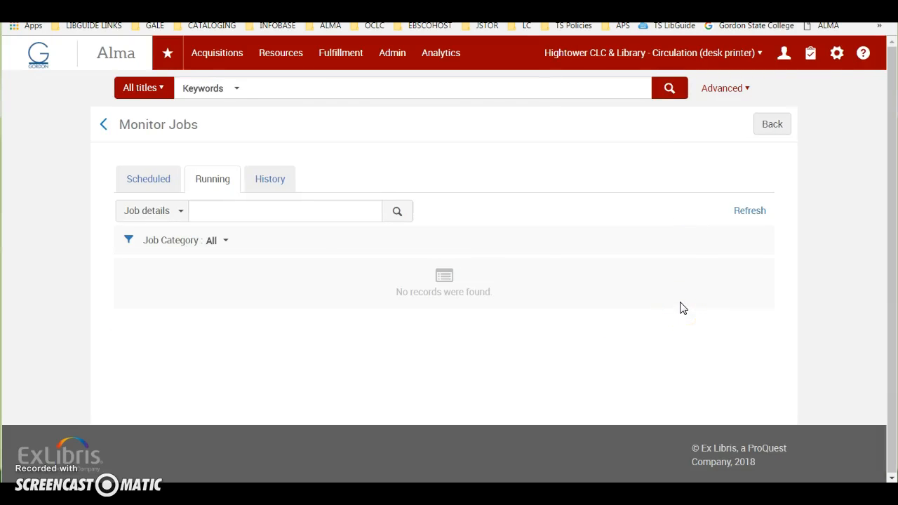
{"action": "left_click", "coordinate": [274, 188]}
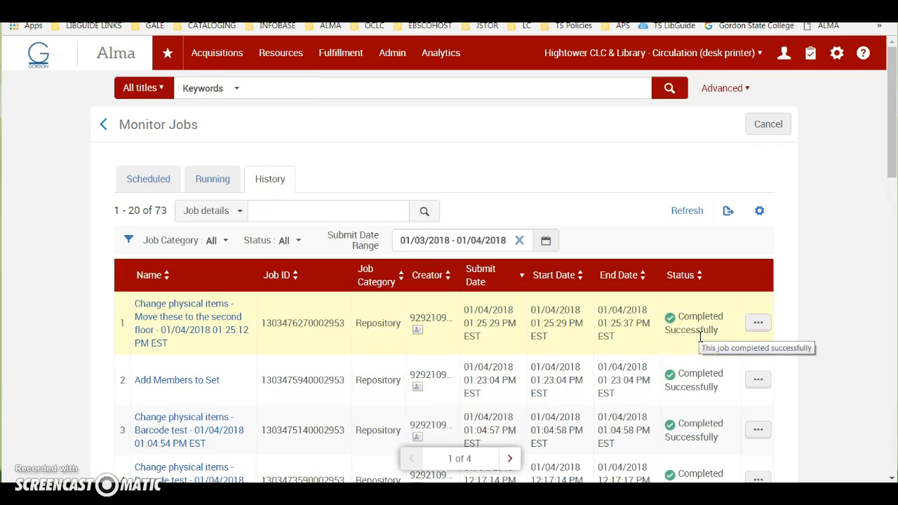
{"action": "left_click", "coordinate": [758, 323]}
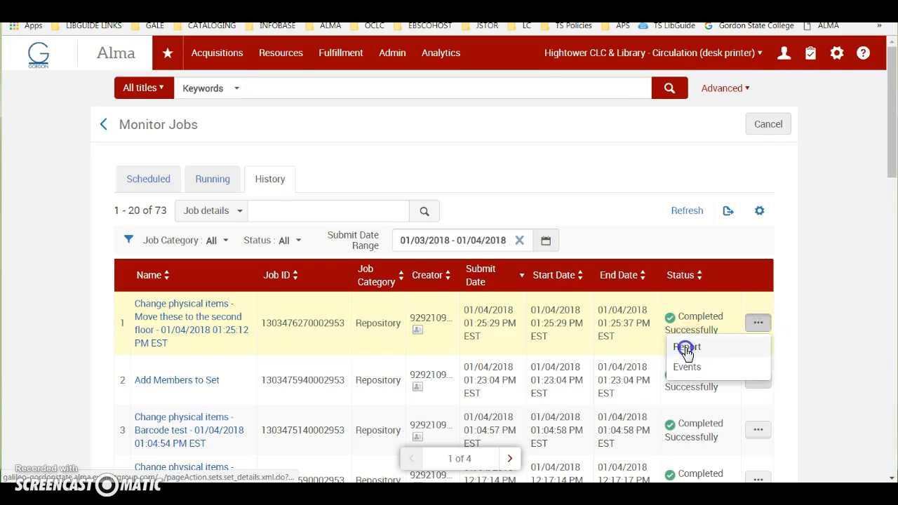
{"action": "left_click", "coordinate": [687, 349]}
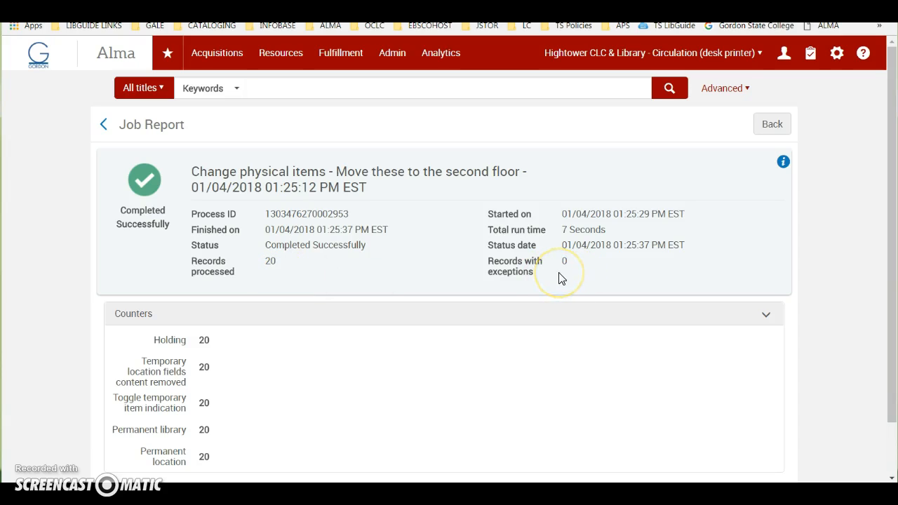
- Return to Manage Sets, open the members of "Move these to the second floor" and check the items' permanent location
{"action": "left_click", "coordinate": [383, 60]}
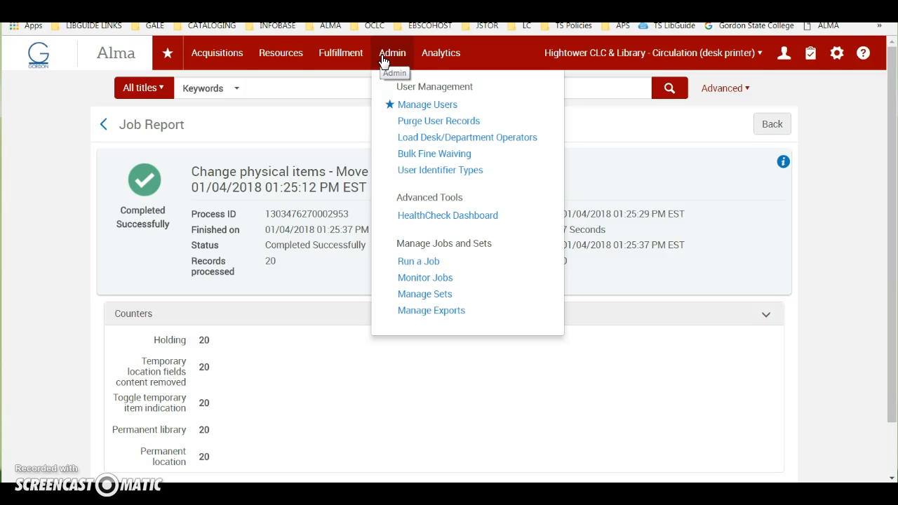
{"action": "left_click", "coordinate": [411, 294]}
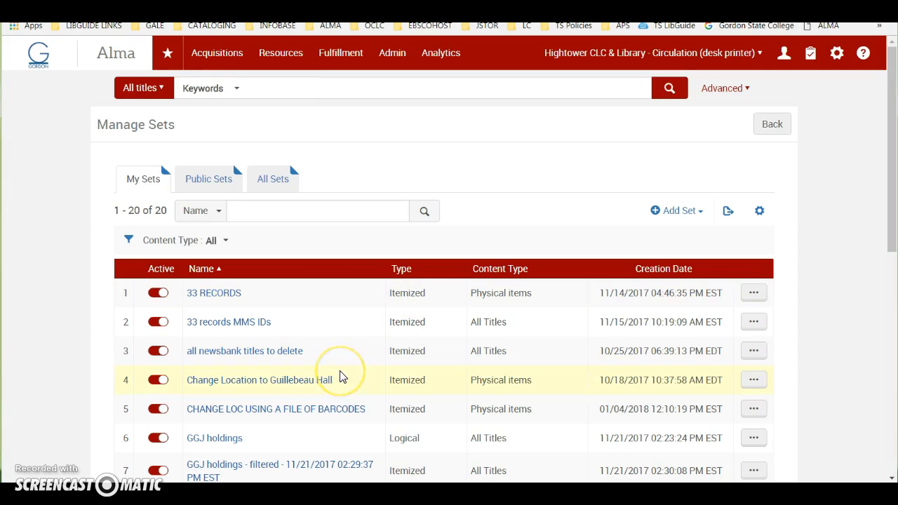
{"action": "scroll", "coordinate": [342, 377], "scroll_direction": "down", "scroll_amount": 5}
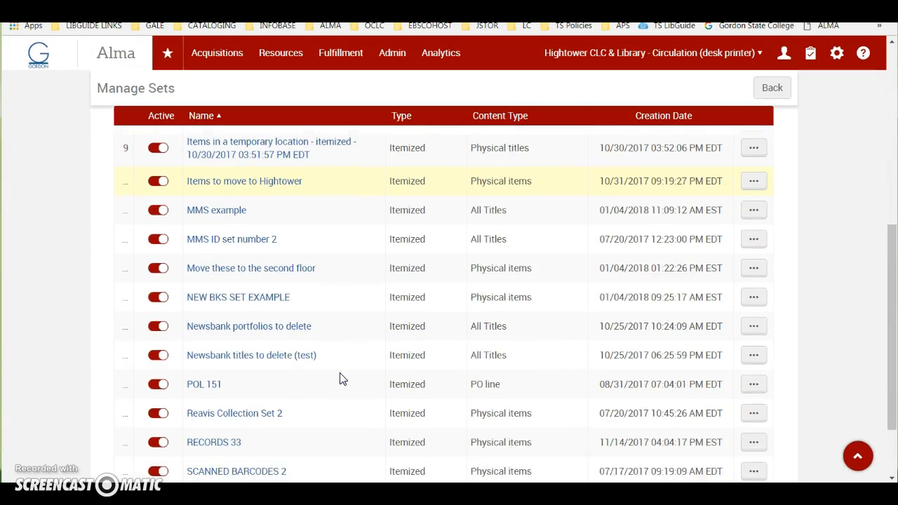
{"action": "scroll", "coordinate": [342, 379], "scroll_direction": "down", "scroll_amount": 1}
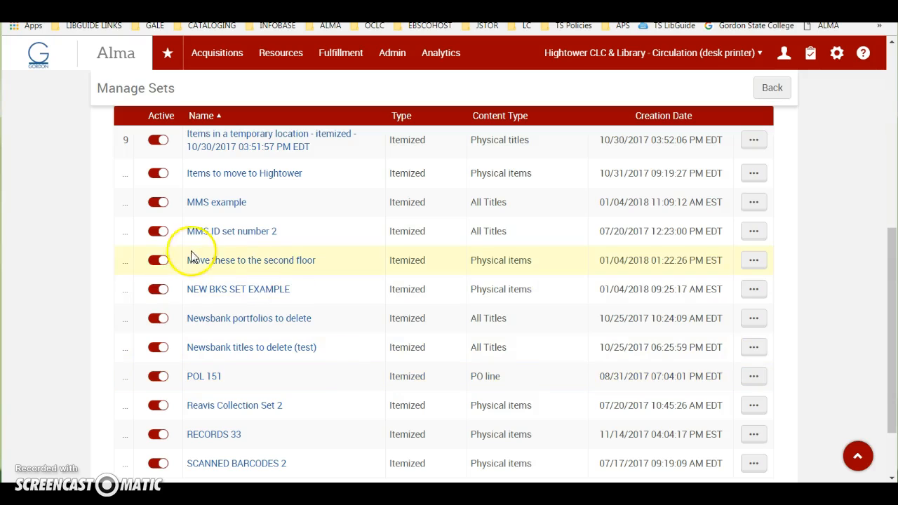
{"action": "left_click", "coordinate": [752, 261]}
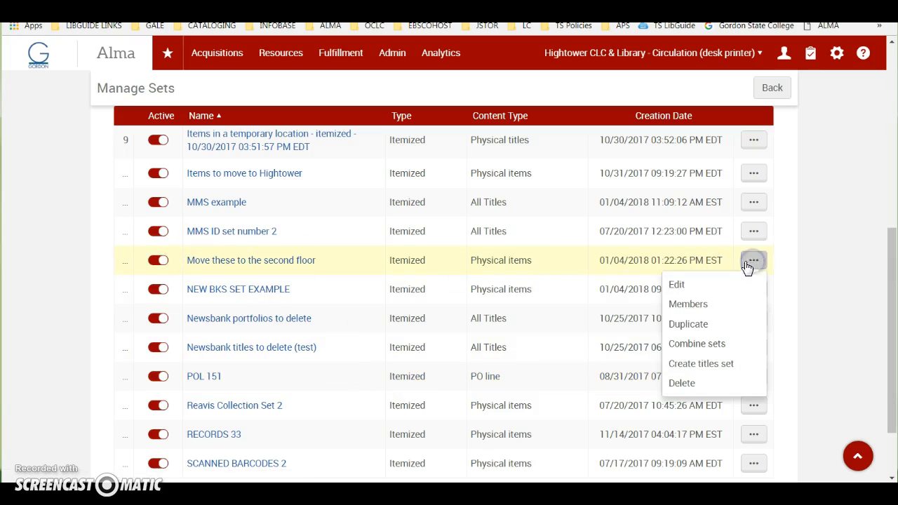
{"action": "left_click", "coordinate": [686, 306]}
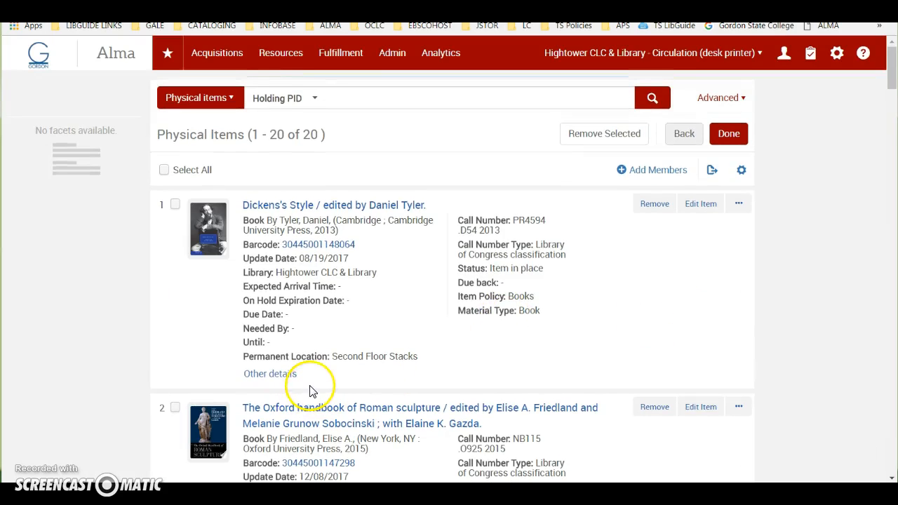
{"action": "scroll", "coordinate": [247, 339], "scroll_direction": "down", "scroll_amount": 2}
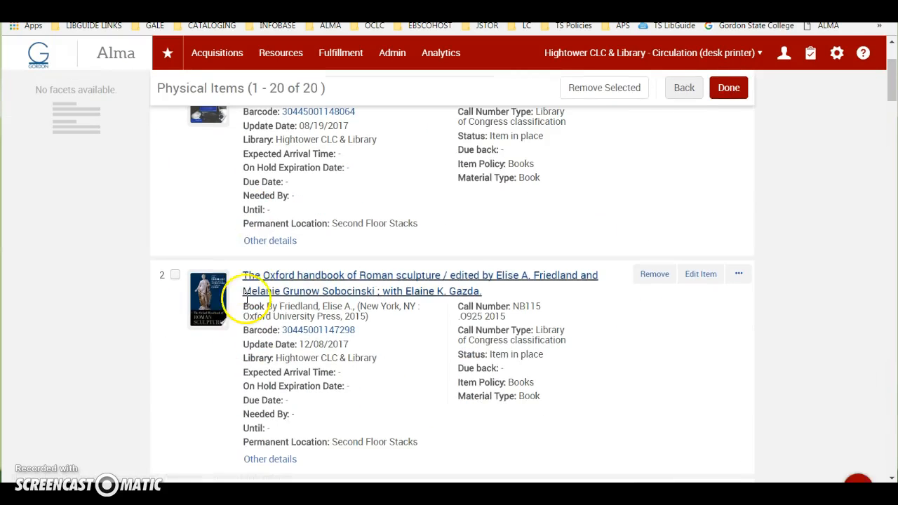
- Check the permanent location of every physical item in the set against Second Floor Stacks, then finish and return to Manage Sets
{"action": "left_click_drag", "start_coordinate": [335, 222], "coordinate": [445, 225]}
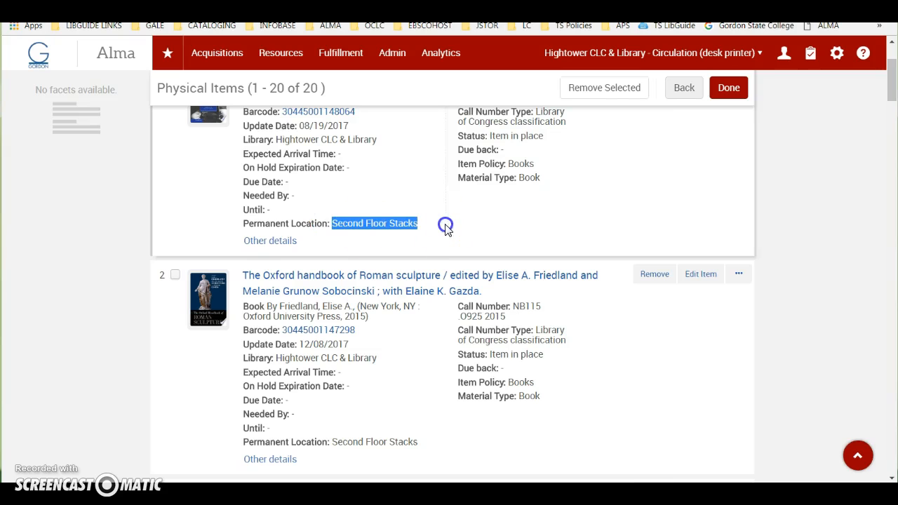
{"action": "scroll", "coordinate": [428, 322], "scroll_direction": "down", "scroll_amount": 2}
{"action": "scroll", "coordinate": [431, 322], "scroll_direction": "down", "scroll_amount": 10}
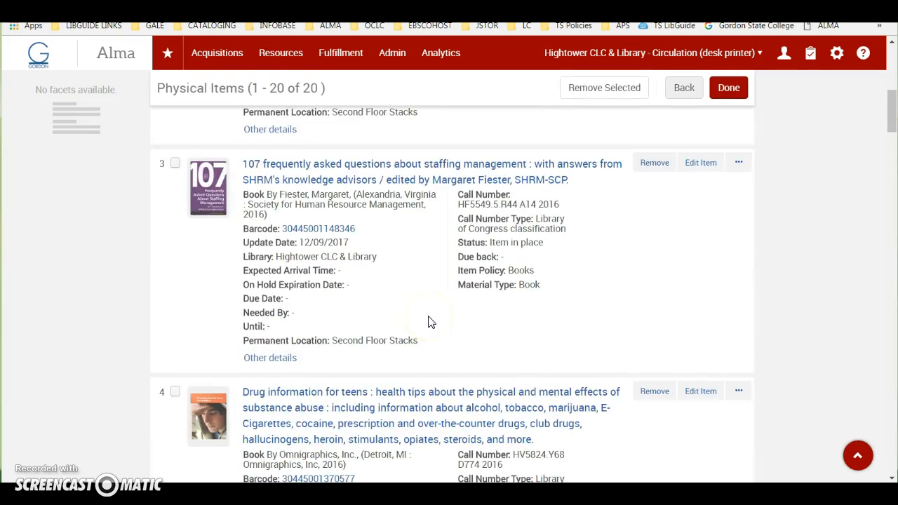
{"action": "scroll", "coordinate": [431, 322], "scroll_direction": "down", "scroll_amount": 12}
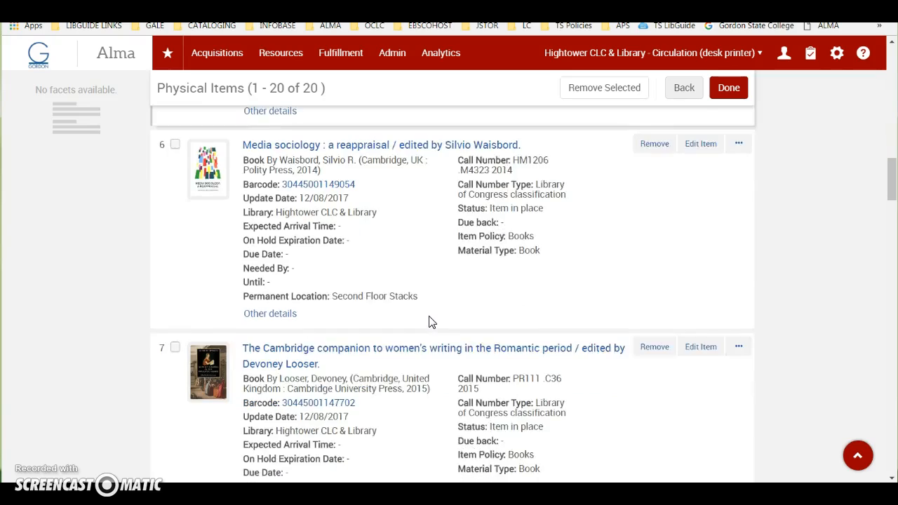
{"action": "scroll", "coordinate": [431, 322], "scroll_direction": "down", "scroll_amount": 10}
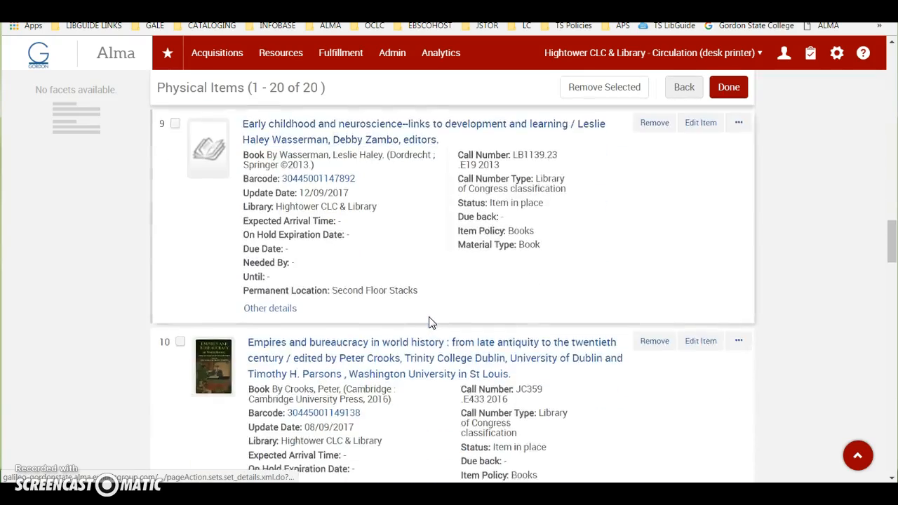
{"action": "scroll", "coordinate": [431, 322], "scroll_direction": "down", "scroll_amount": 12}
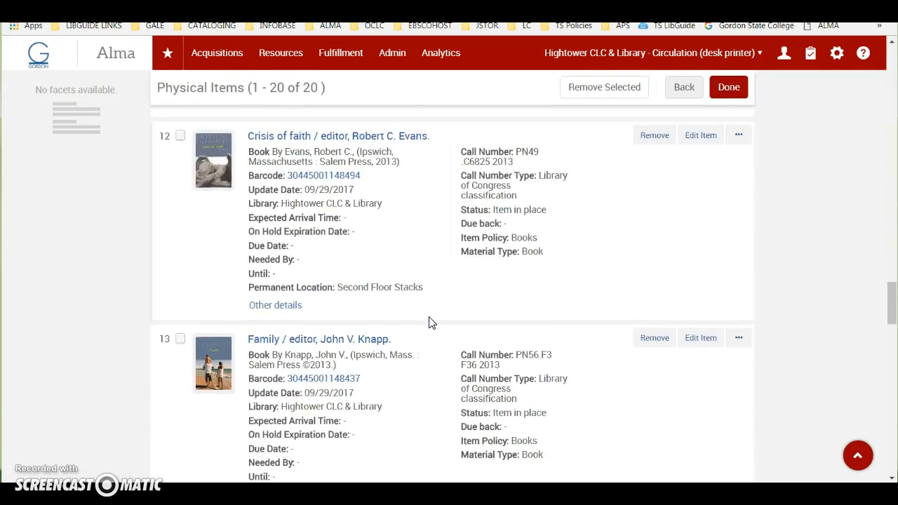
{"action": "scroll", "coordinate": [431, 322], "scroll_direction": "down", "scroll_amount": 12}
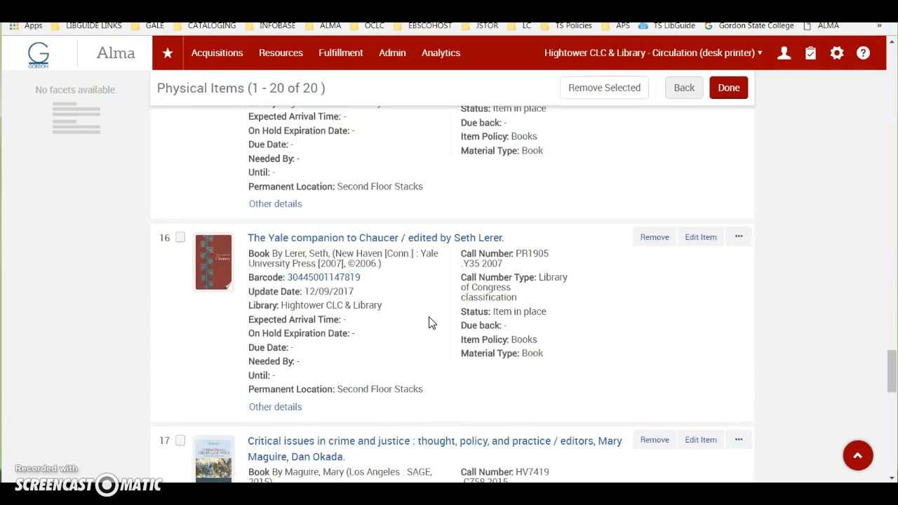
{"action": "scroll", "coordinate": [431, 322], "scroll_direction": "down", "scroll_amount": 3}
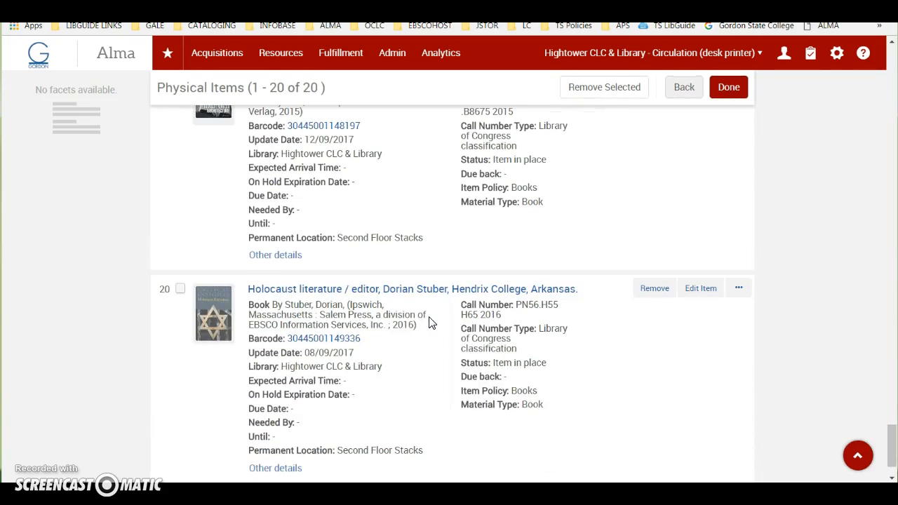
{"action": "scroll", "coordinate": [444, 387], "scroll_direction": "up", "scroll_amount": 10}
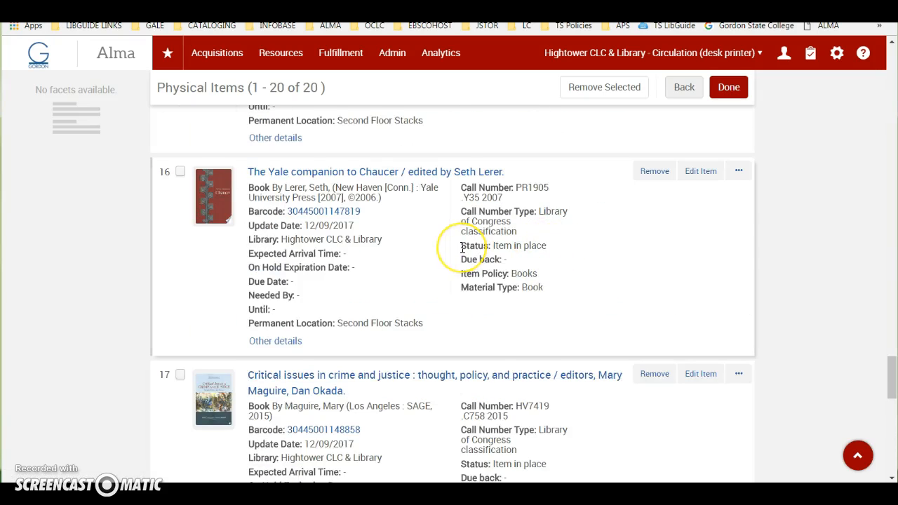
{"action": "left_click", "coordinate": [732, 88]}
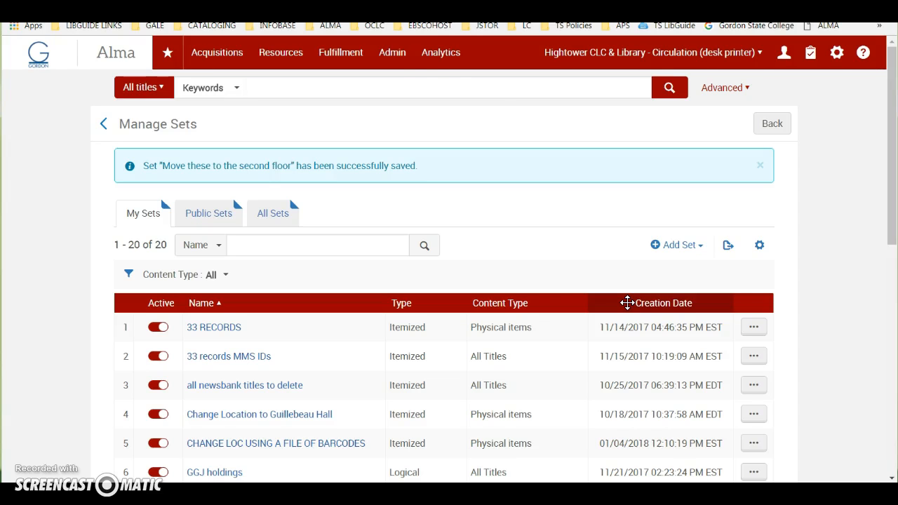
- Reload Manage Sets and open the members of the set "Move these to the second floor"
{"action": "left_click", "coordinate": [392, 56]}
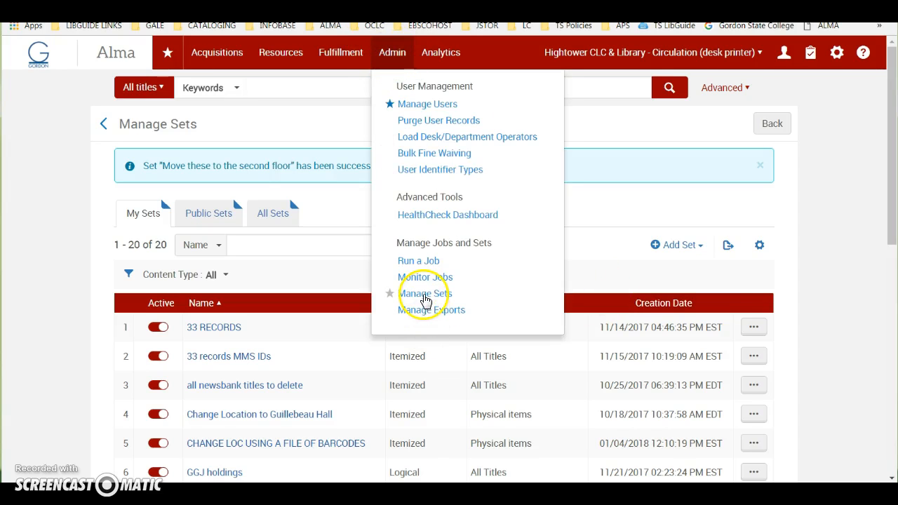
{"action": "left_click", "coordinate": [420, 294]}
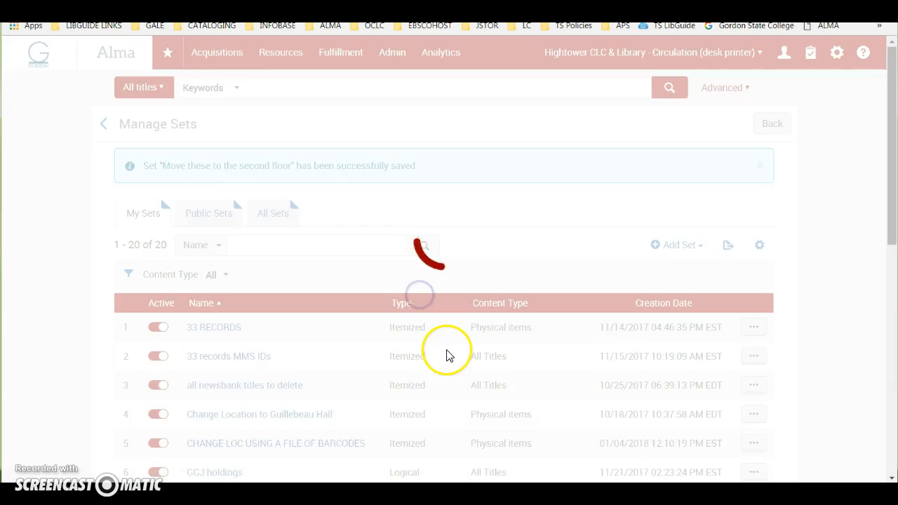
{"action": "scroll", "coordinate": [288, 403], "scroll_direction": "down", "scroll_amount": 2}
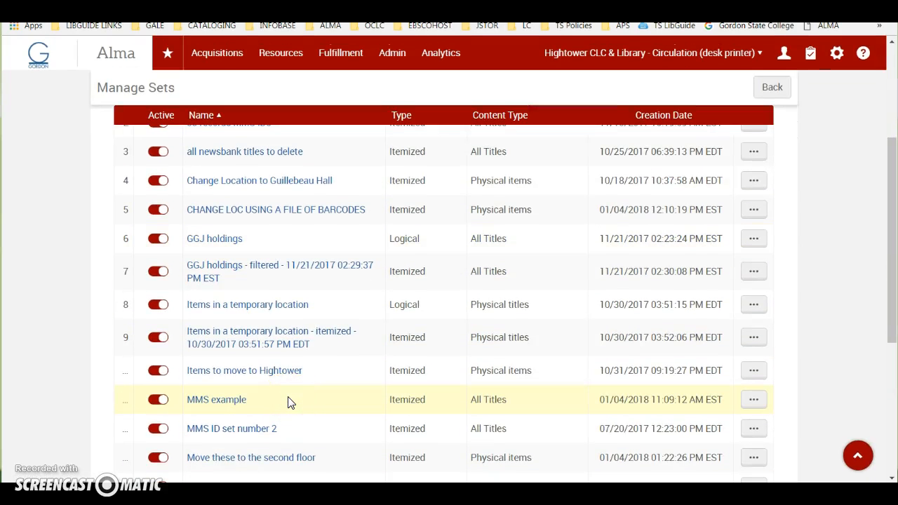
{"action": "scroll", "coordinate": [245, 460], "scroll_direction": "down", "scroll_amount": 1}
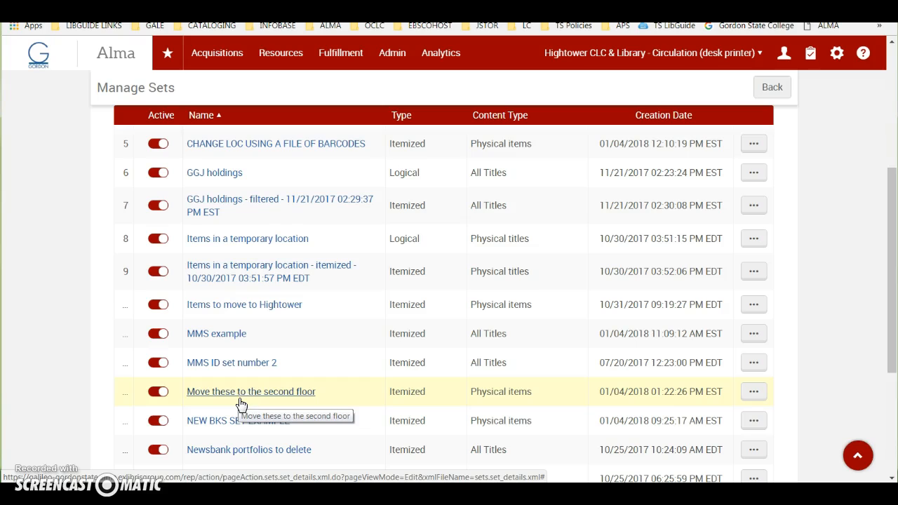
{"action": "left_click", "coordinate": [751, 391]}
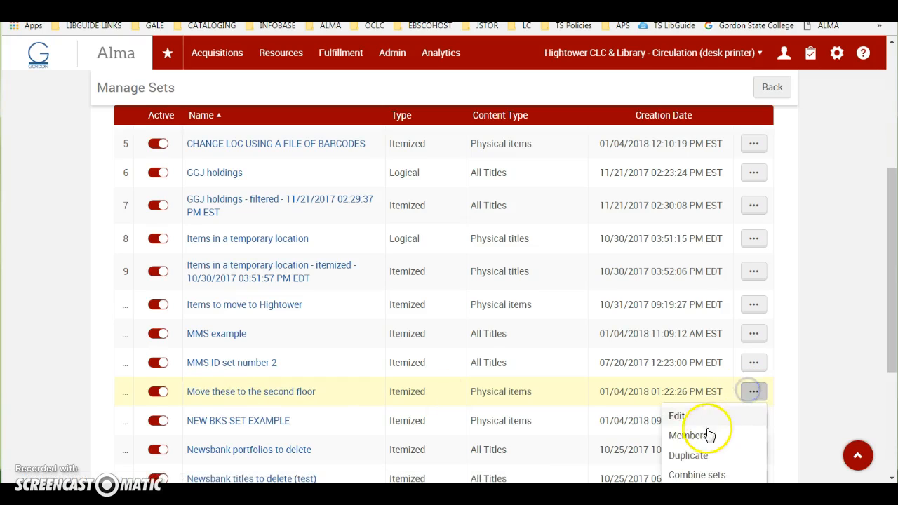
{"action": "left_click", "coordinate": [702, 435]}
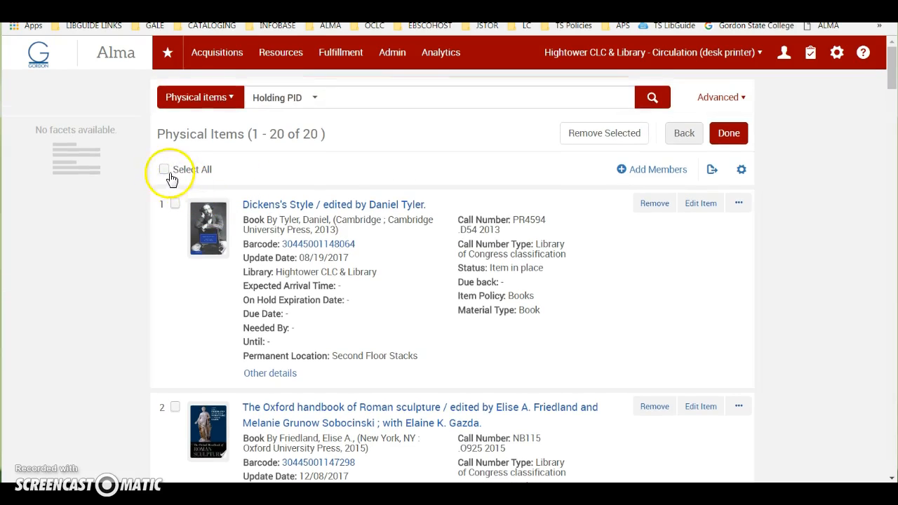
- Select all members of the set, remove them and save the emptied set
{"action": "left_click", "coordinate": [169, 174]}
{"action": "left_click", "coordinate": [602, 132]}
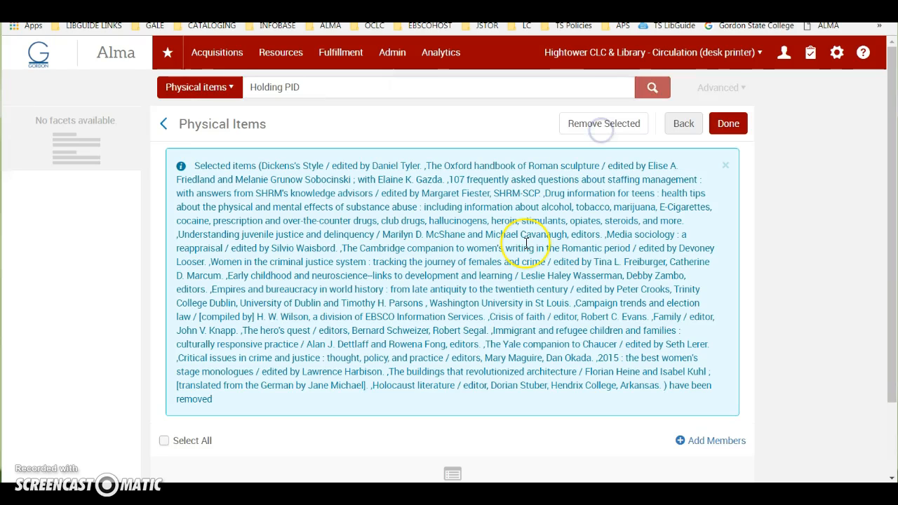
{"action": "left_click", "coordinate": [733, 133]}
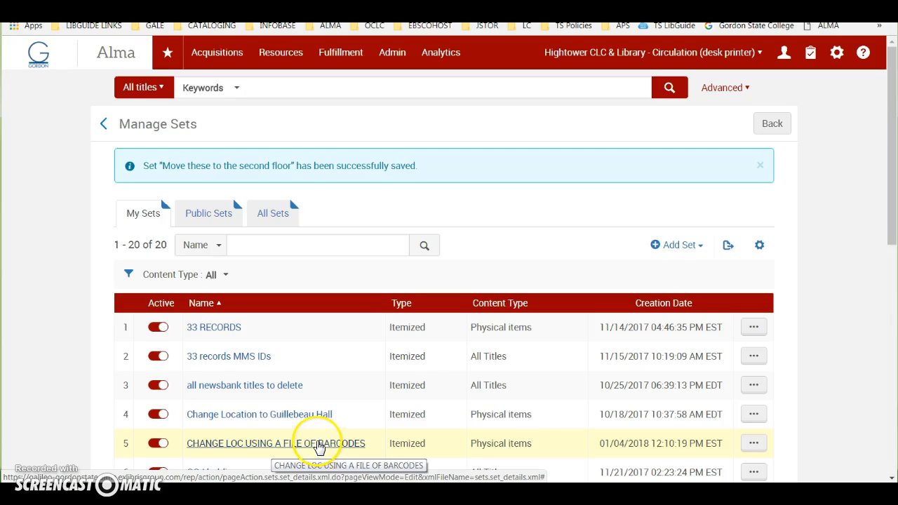
{"action": "scroll", "coordinate": [302, 445], "scroll_direction": "down", "scroll_amount": 1}
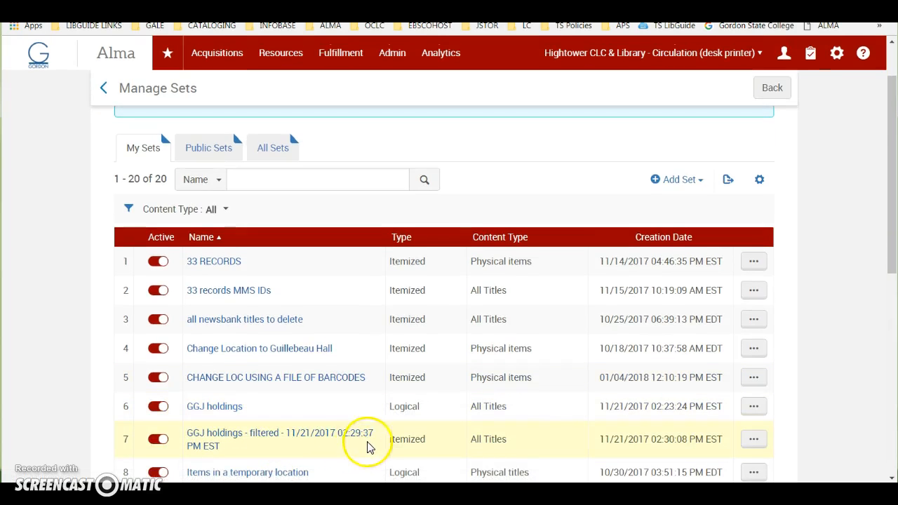
{"action": "scroll", "coordinate": [351, 445], "scroll_direction": "up", "scroll_amount": 1}
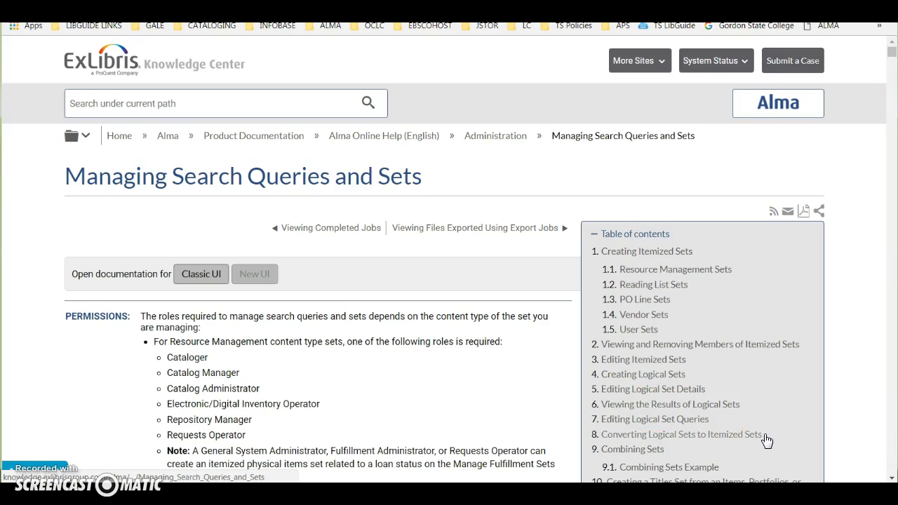
- In the Ex Libris Knowledge Center article "Managing Search Queries and Sets", look up the accepted file header types for physical items
{"action": "scroll", "coordinate": [767, 440], "scroll_direction": "down", "scroll_amount": 15}
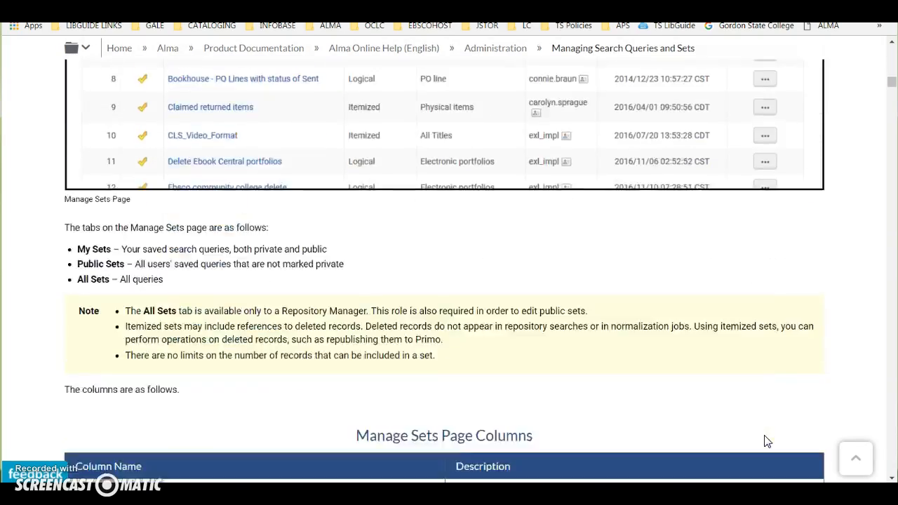
{"action": "scroll", "coordinate": [767, 440], "scroll_direction": "down", "scroll_amount": 20}
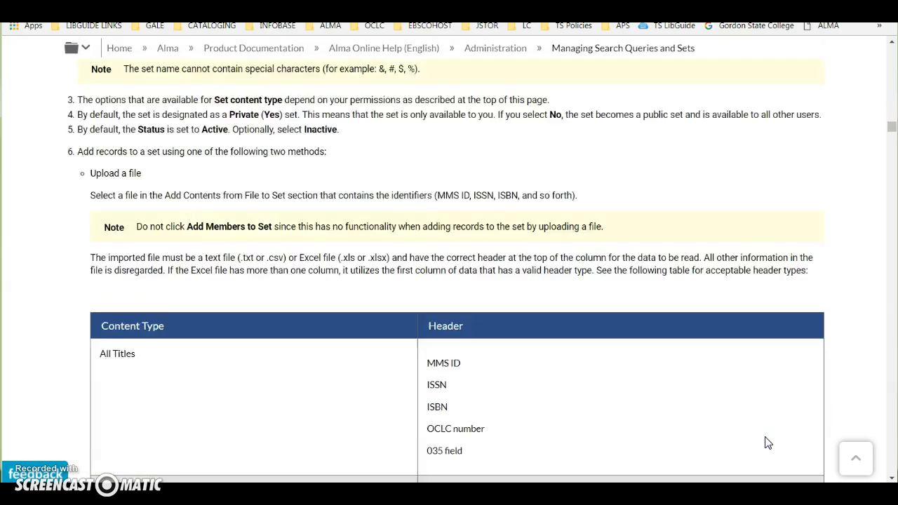
{"action": "scroll", "coordinate": [767, 442], "scroll_direction": "down", "scroll_amount": 5}
{"action": "scroll", "coordinate": [767, 442], "scroll_direction": "up", "scroll_amount": 2}
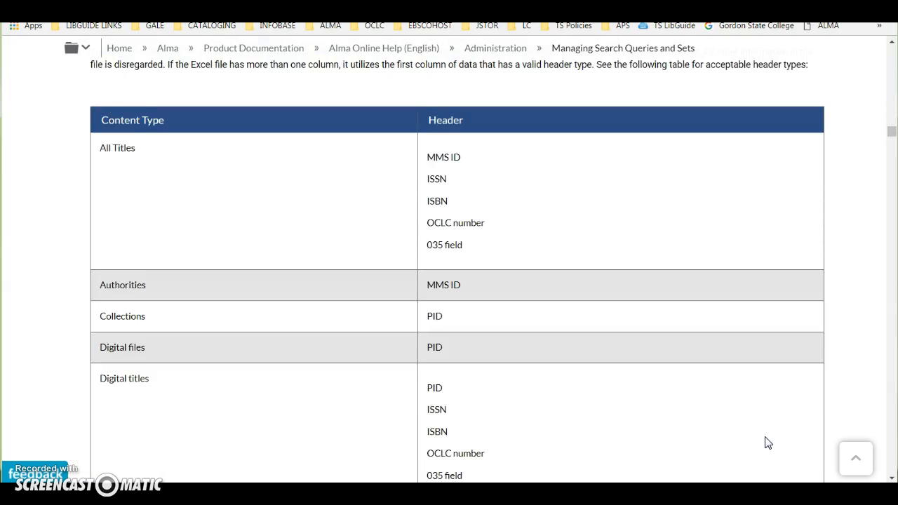
{"action": "scroll", "coordinate": [767, 442], "scroll_direction": "up", "scroll_amount": 1}
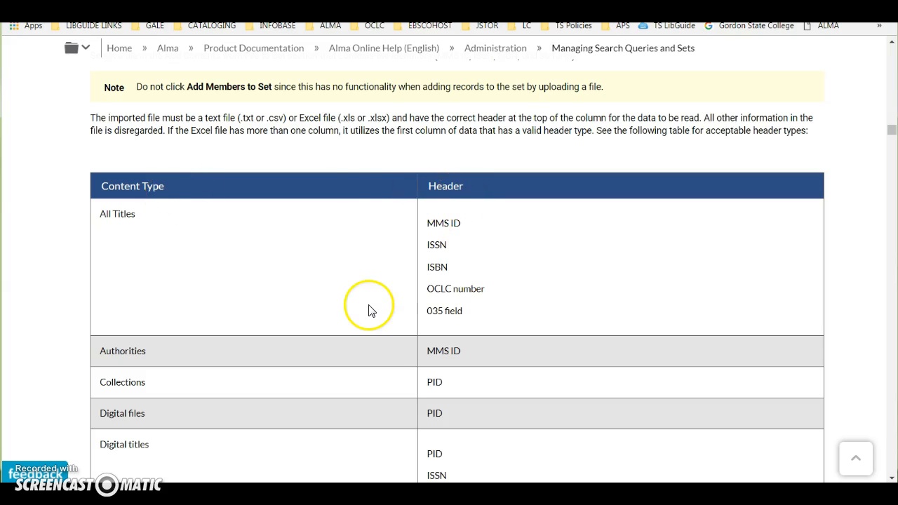
{"action": "scroll", "coordinate": [361, 306], "scroll_direction": "down", "scroll_amount": 6}
{"action": "scroll", "coordinate": [361, 307], "scroll_direction": "down", "scroll_amount": 1}
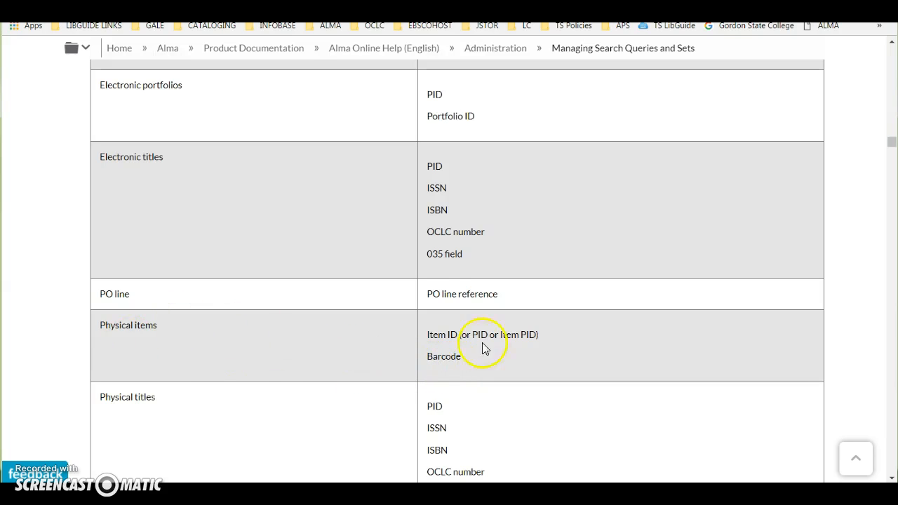
{"action": "left_click_drag", "start_coordinate": [445, 365], "coordinate": [454, 369]}
- Compare the accepted headers for the All Titles, Physical items and Physical titles content types in the itemized set table
{"action": "scroll", "coordinate": [453, 374], "scroll_direction": "up", "scroll_amount": 6}
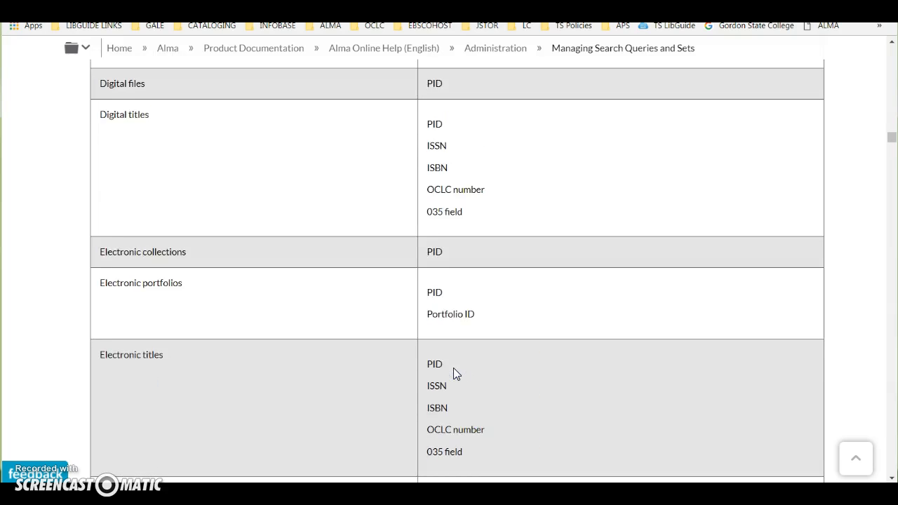
{"action": "scroll", "coordinate": [453, 373], "scroll_direction": "up", "scroll_amount": 2}
{"action": "left_click", "coordinate": [124, 276]}
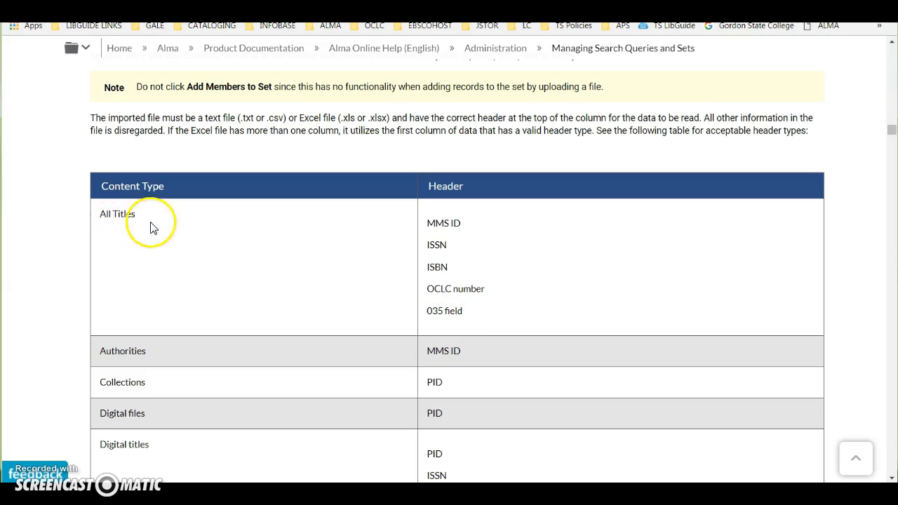
{"action": "scroll", "coordinate": [239, 336], "scroll_direction": "down", "scroll_amount": 3}
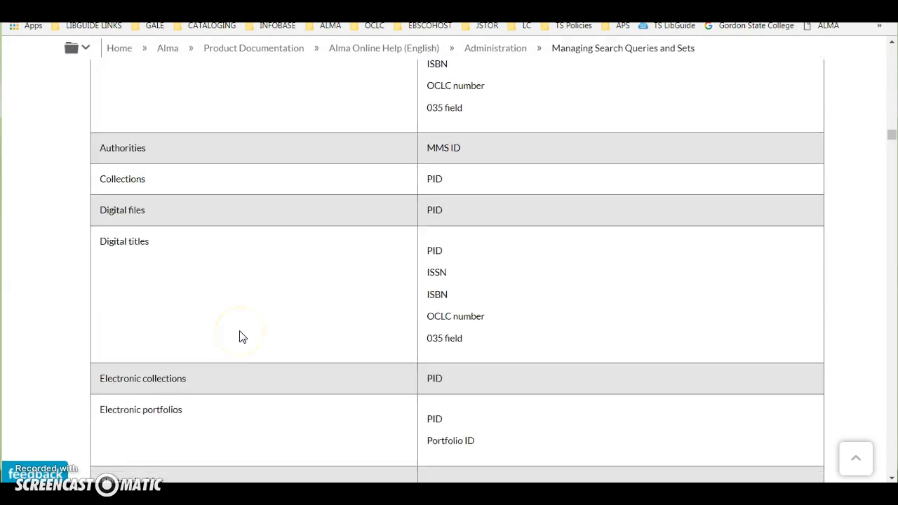
{"action": "scroll", "coordinate": [240, 337], "scroll_direction": "down", "scroll_amount": 5}
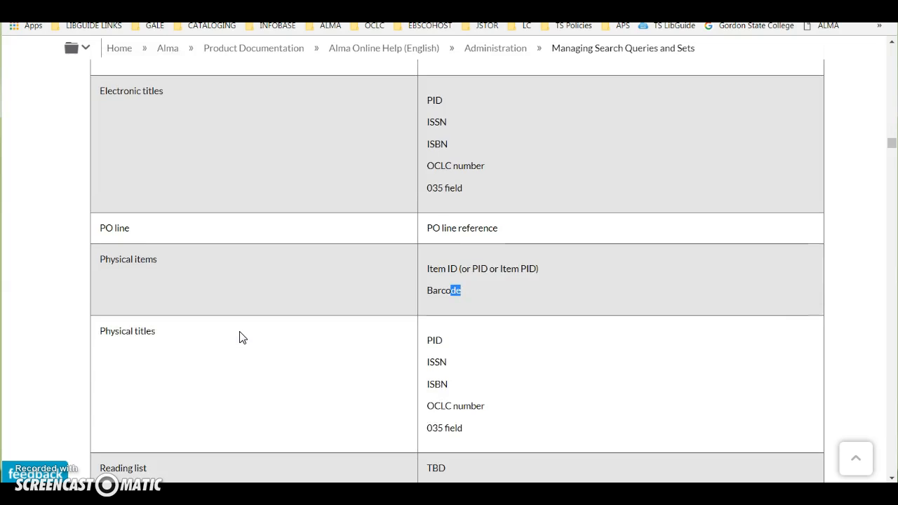
{"action": "scroll", "coordinate": [239, 338], "scroll_direction": "up", "scroll_amount": 15}
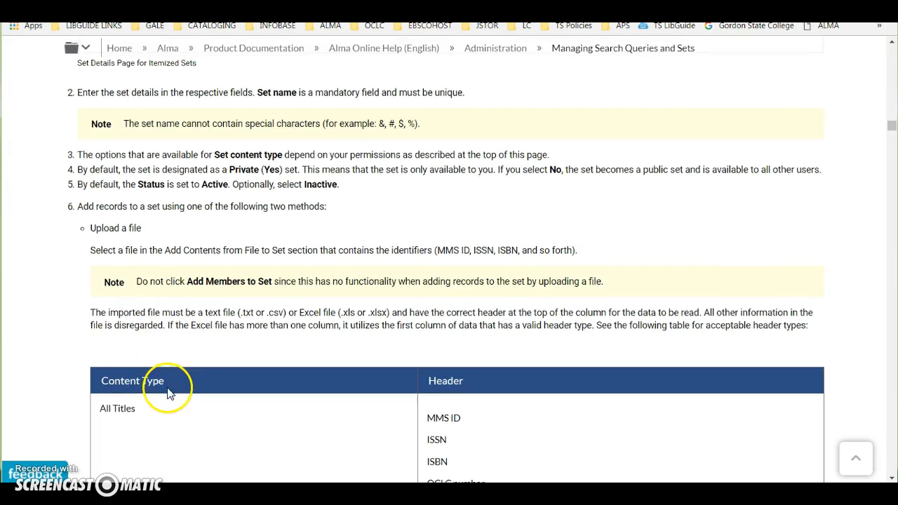
{"action": "scroll", "coordinate": [168, 393], "scroll_direction": "down", "scroll_amount": 9}
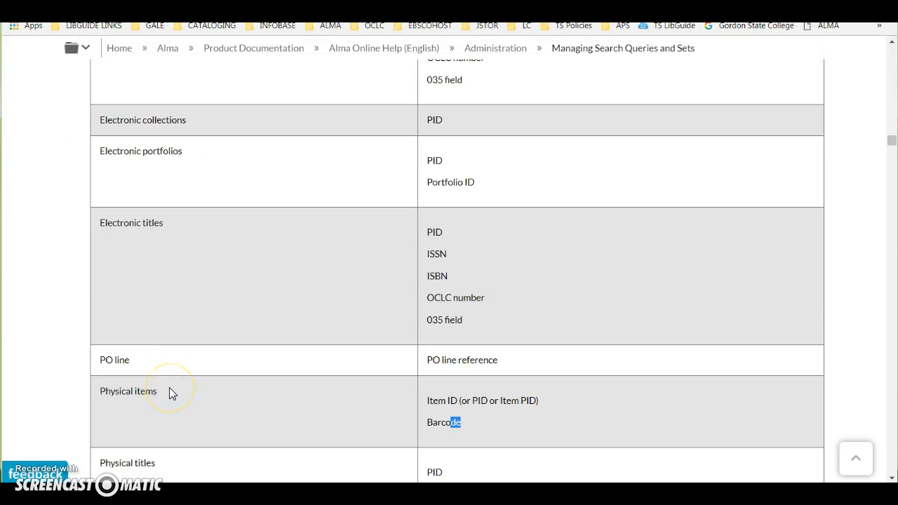
{"action": "scroll", "coordinate": [171, 393], "scroll_direction": "down", "scroll_amount": 2}
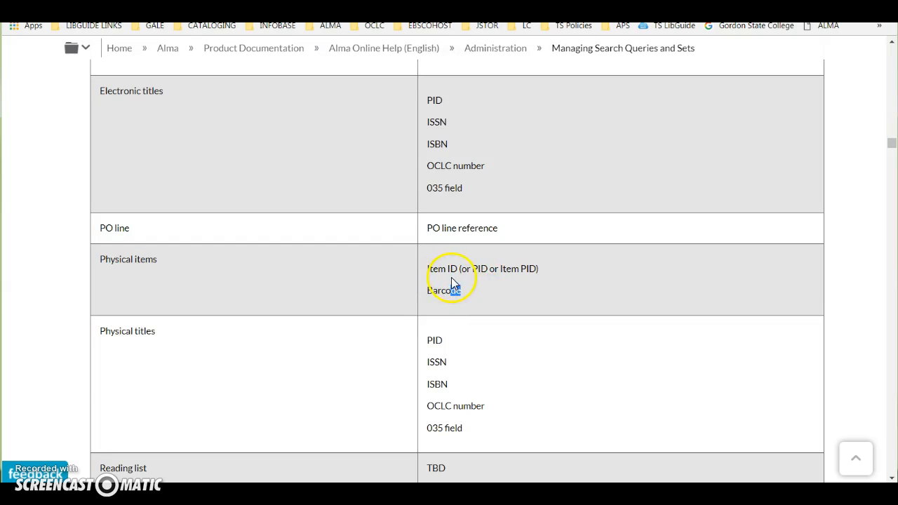
{"action": "left_click", "coordinate": [487, 292]}
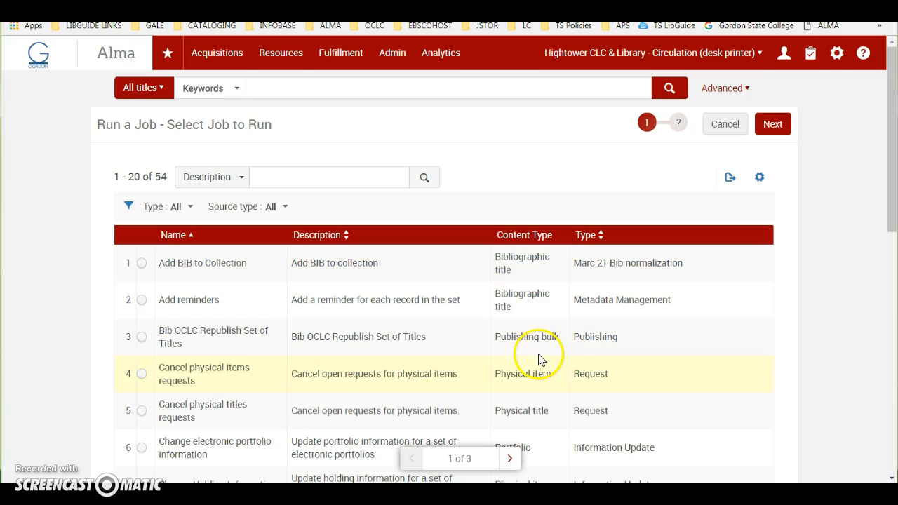
- Back in Alma, examine the content types of the available jobs and open the set content type choices for a new itemized set
{"action": "scroll", "coordinate": [541, 370], "scroll_direction": "down", "scroll_amount": 1}
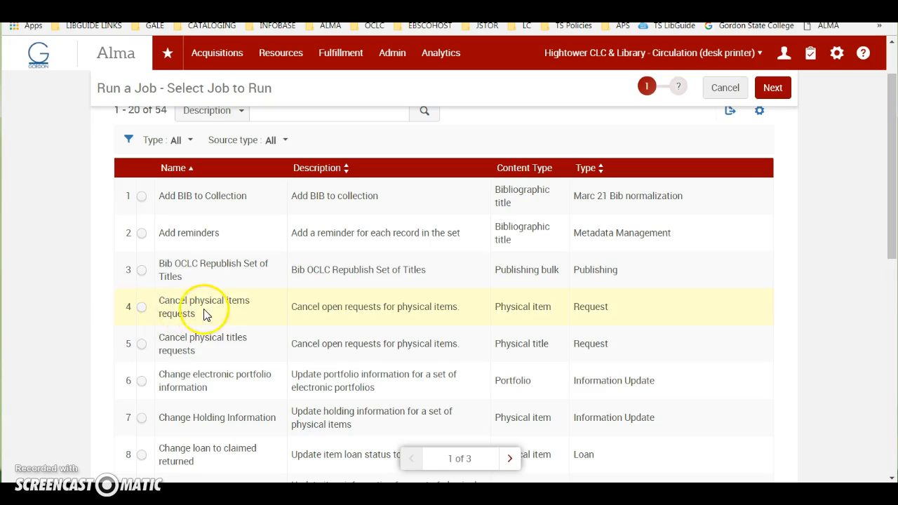
{"action": "left_click", "coordinate": [540, 322]}
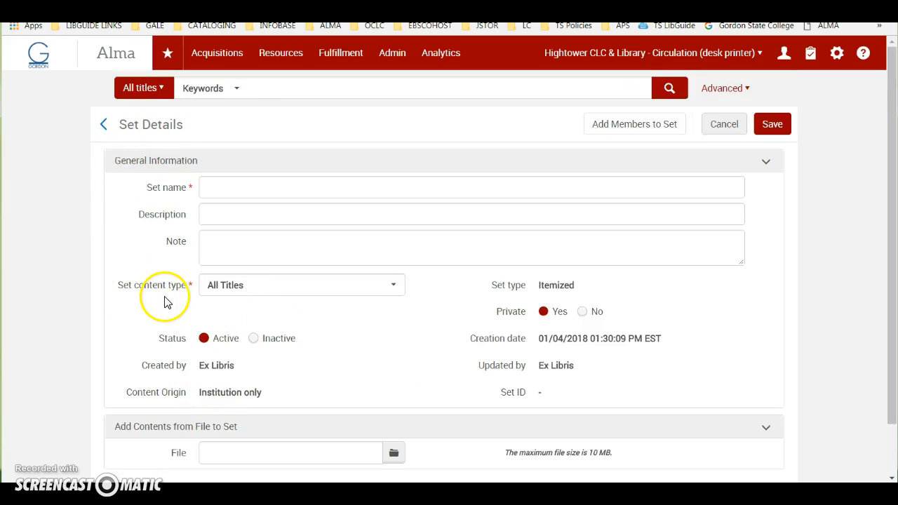
{"action": "left_click", "coordinate": [393, 291]}
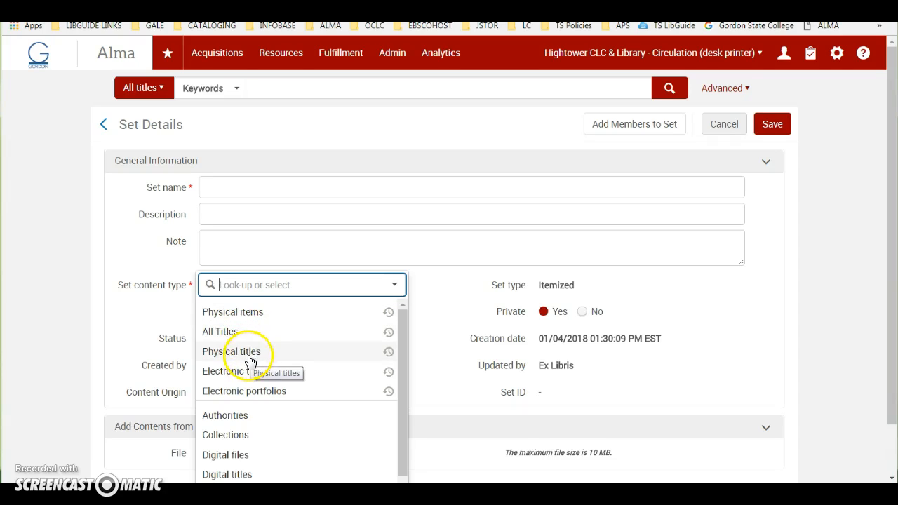
- Close the set content type choices and look over the identifier columns in the Excel spreadsheet, returning to Alma
{"action": "left_click", "coordinate": [112, 351]}
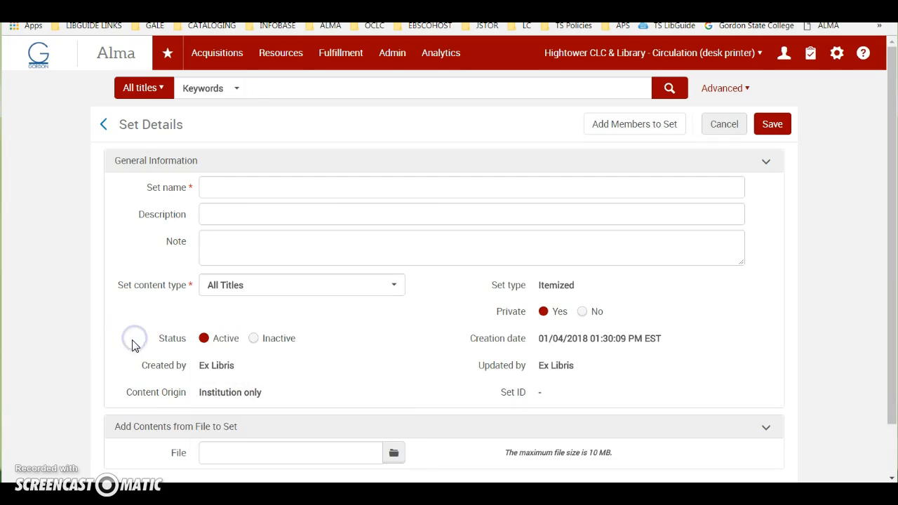
{"action": "key", "text": "alt+Tab"}
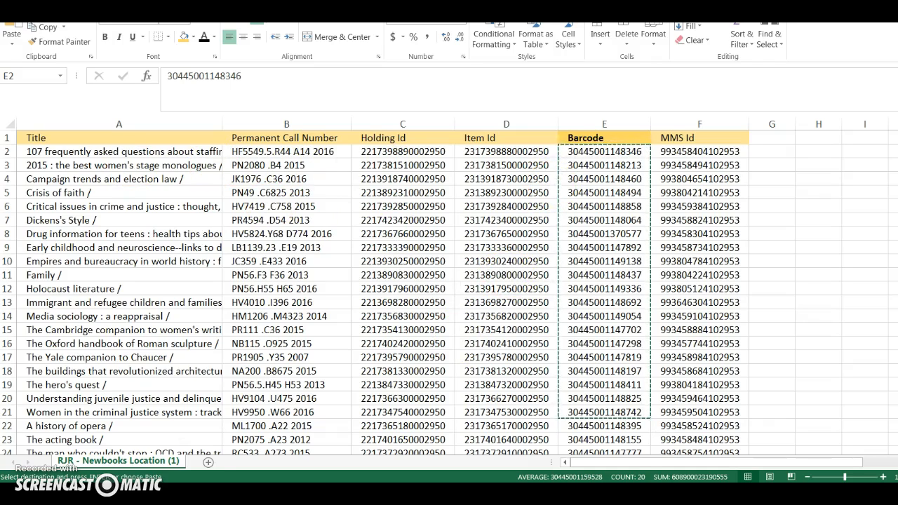
{"action": "key", "text": "alt+Tab"}
- Open Design Analytics from Alma and browse its catalog to the Items folder under Reports - RJR
{"action": "left_click", "coordinate": [441, 50]}
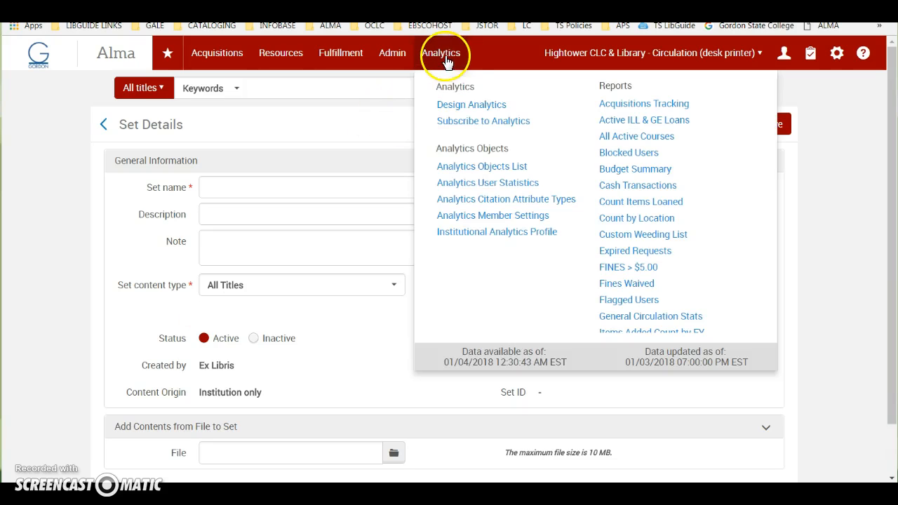
{"action": "left_click", "coordinate": [470, 106]}
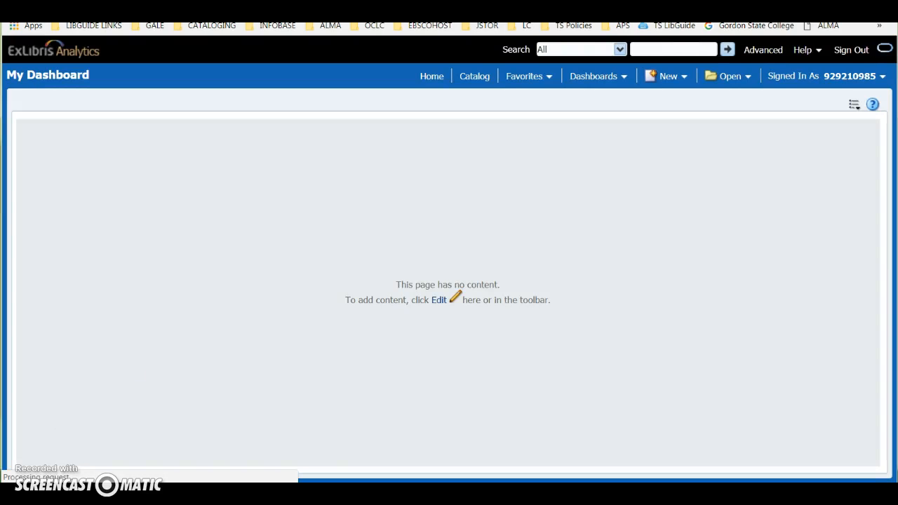
{"action": "left_click", "coordinate": [475, 79]}
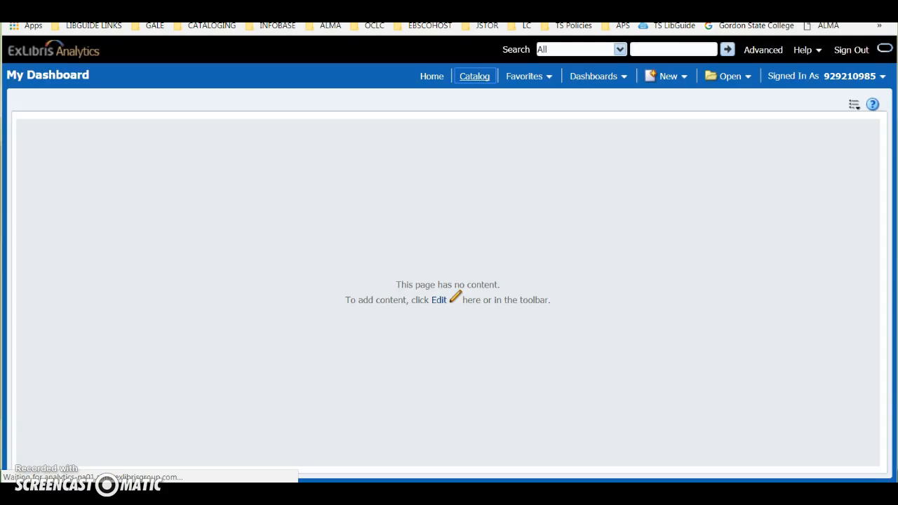
{"action": "scroll", "coordinate": [191, 296], "scroll_direction": "down", "scroll_amount": 3}
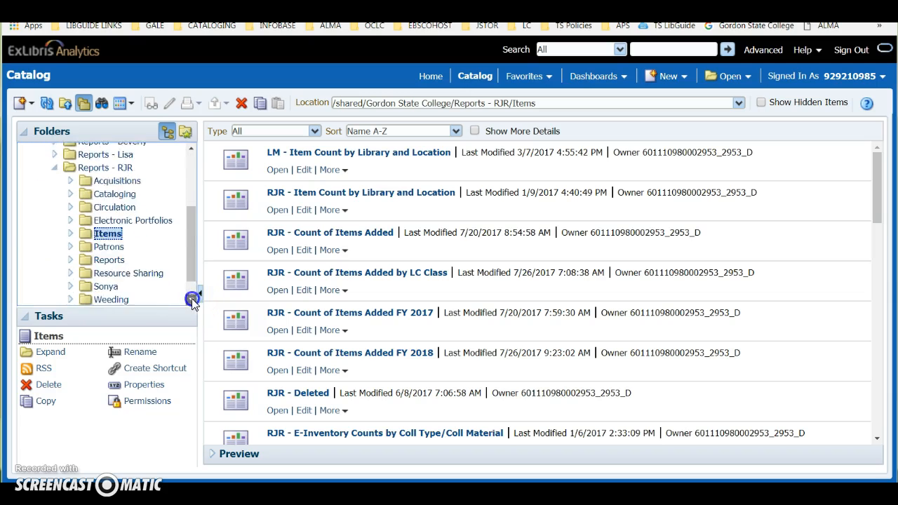
{"action": "left_click", "coordinate": [109, 215]}
- Find the "RJR - Newbooks Location" report in the Items folder and open it for editing
{"action": "scroll", "coordinate": [302, 383], "scroll_direction": "down", "scroll_amount": 5}
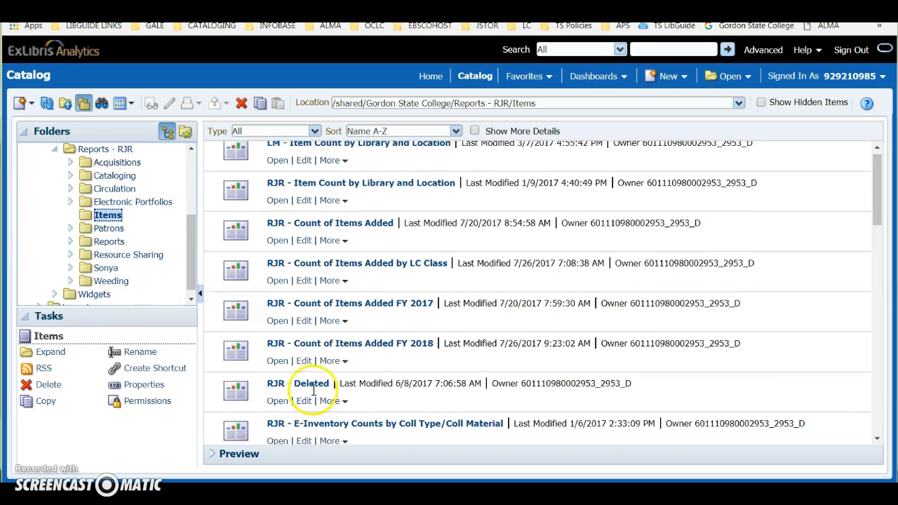
{"action": "scroll", "coordinate": [314, 391], "scroll_direction": "down", "scroll_amount": 5}
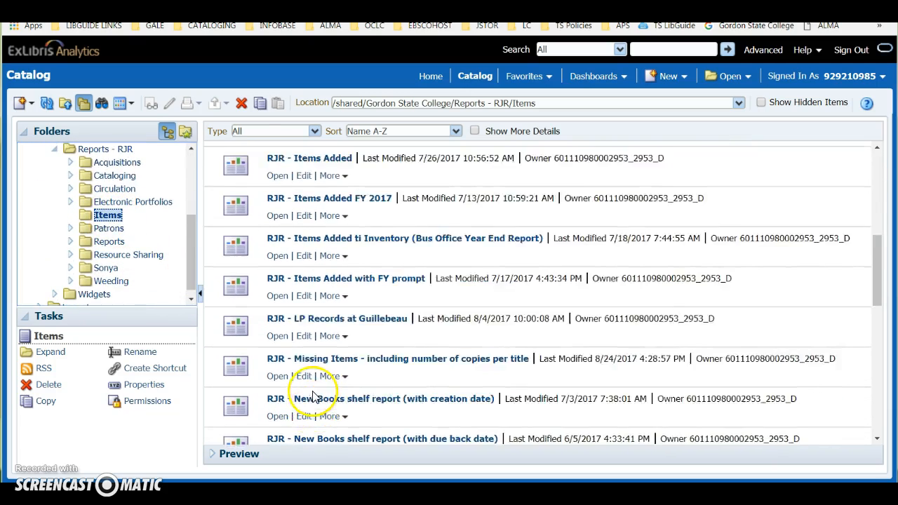
{"action": "scroll", "coordinate": [314, 387], "scroll_direction": "down", "scroll_amount": 4}
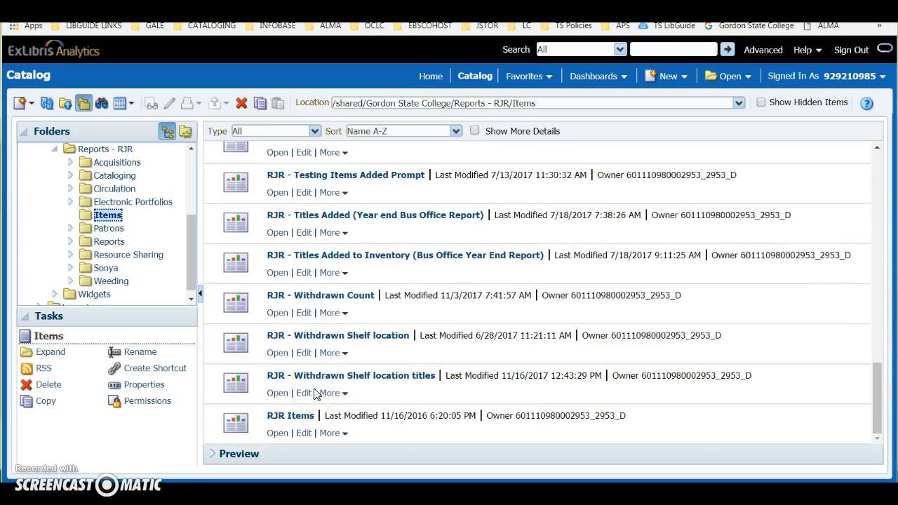
{"action": "scroll", "coordinate": [315, 394], "scroll_direction": "up", "scroll_amount": 4}
{"action": "scroll", "coordinate": [316, 372], "scroll_direction": "up", "scroll_amount": 1}
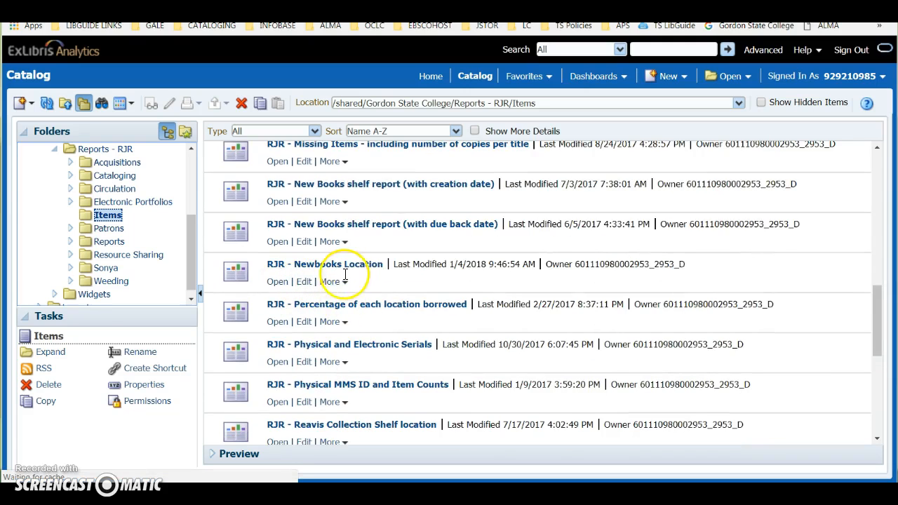
{"action": "left_click", "coordinate": [307, 283]}
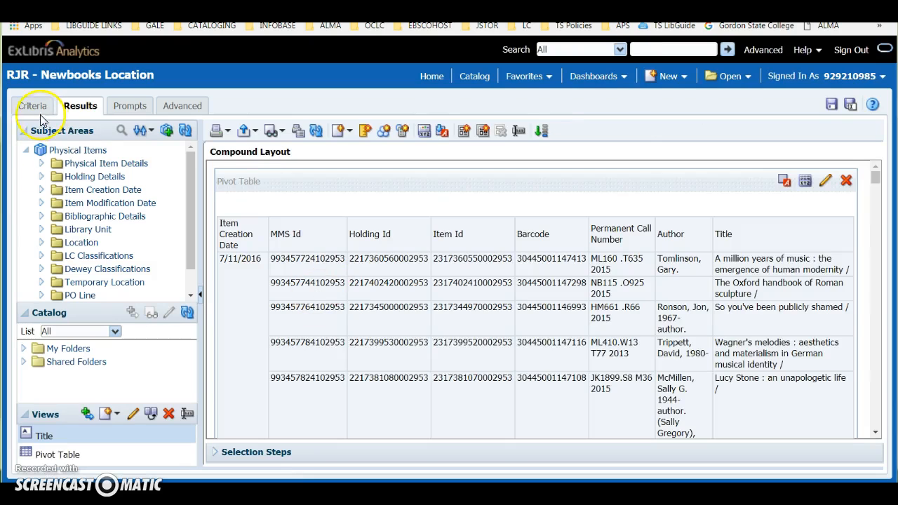
- Examine the report's criteria columns, its Location Name filter for New Books and the results table
{"action": "left_click", "coordinate": [36, 110]}
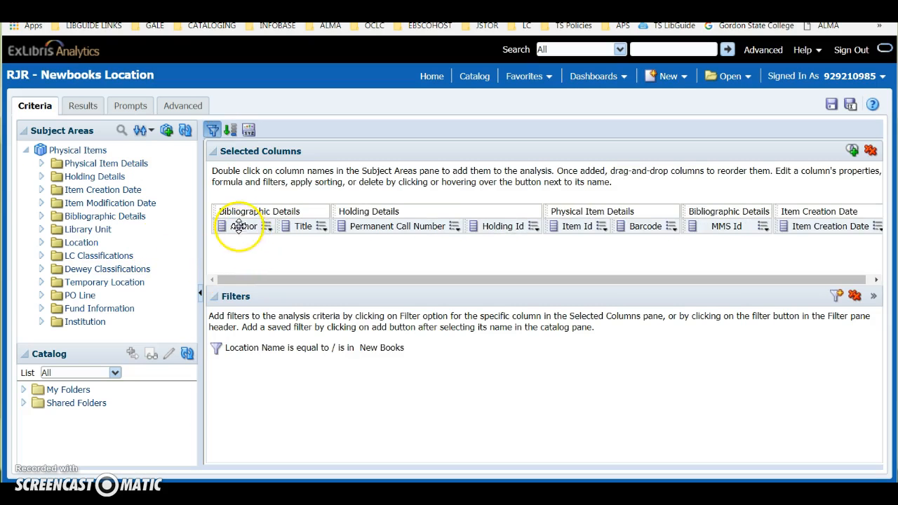
{"action": "left_click", "coordinate": [267, 226]}
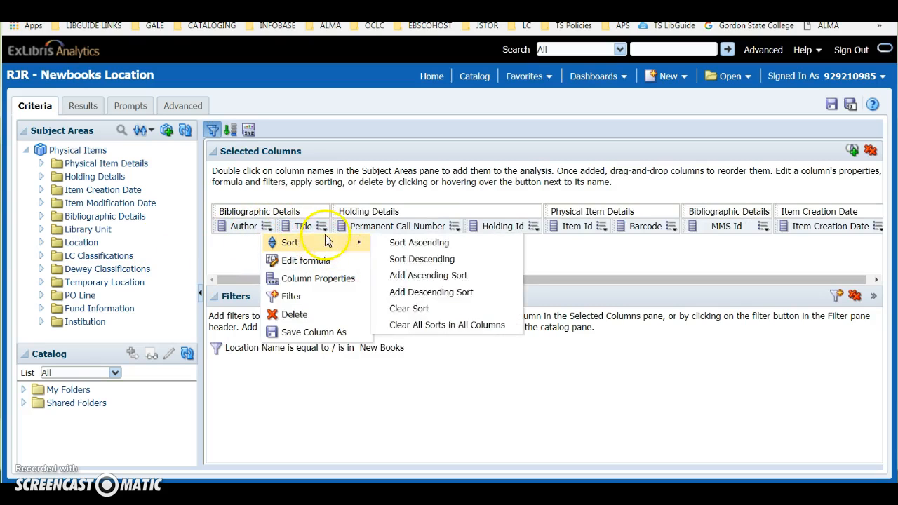
{"action": "left_click", "coordinate": [664, 264]}
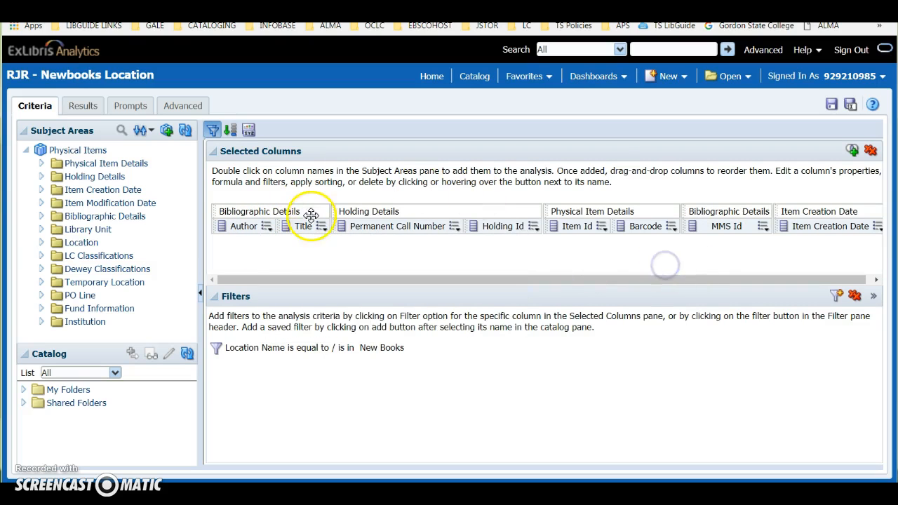
{"action": "mouse_move", "coordinate": [320, 227]}
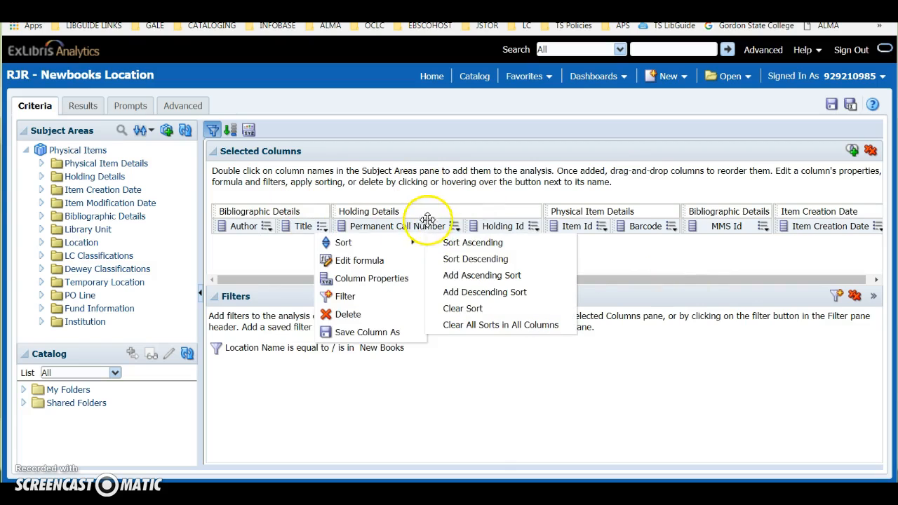
{"action": "left_click", "coordinate": [493, 199]}
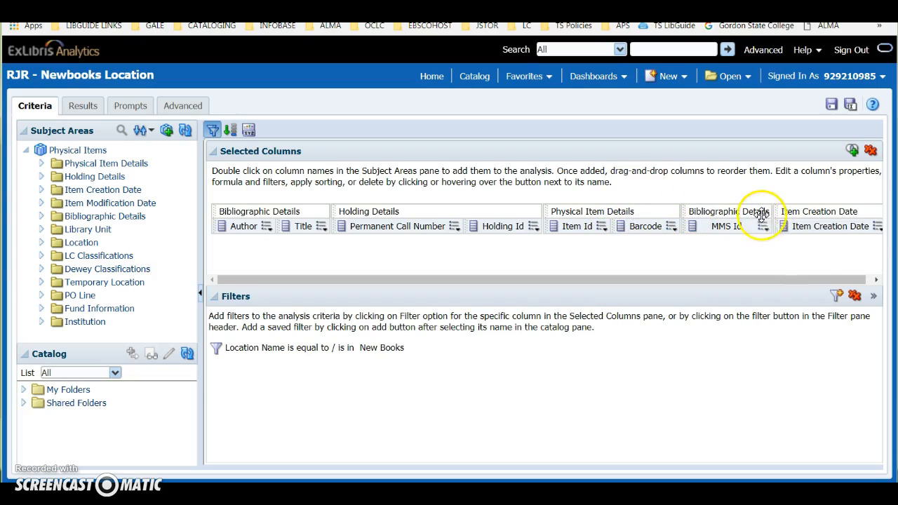
{"action": "mouse_move", "coordinate": [762, 225]}
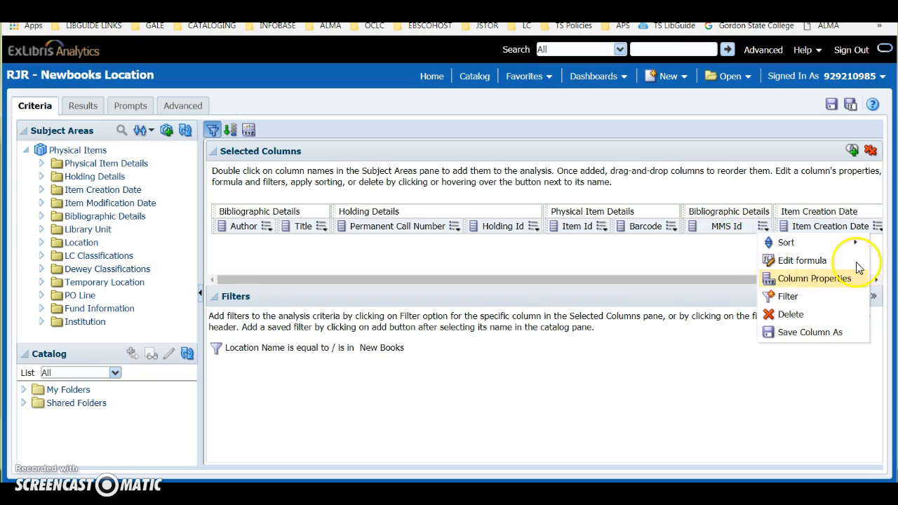
{"action": "left_click", "coordinate": [876, 280]}
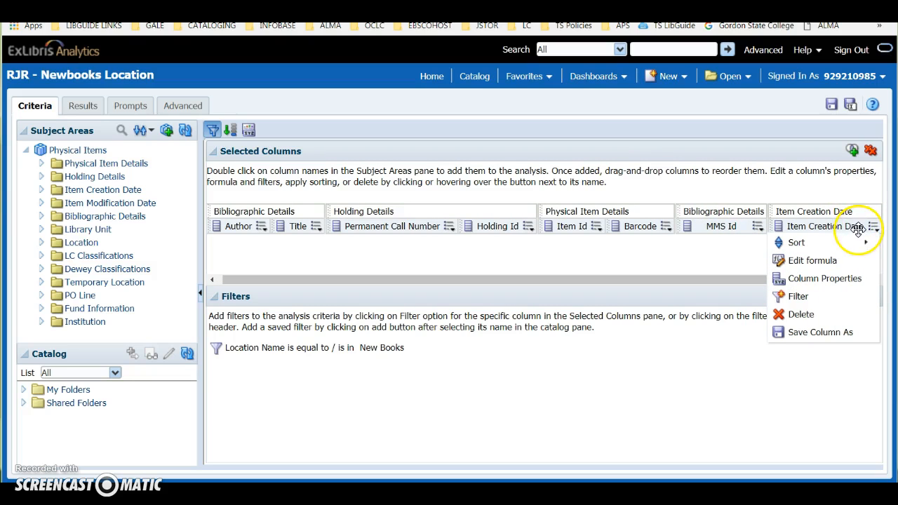
{"action": "mouse_move", "coordinate": [256, 362]}
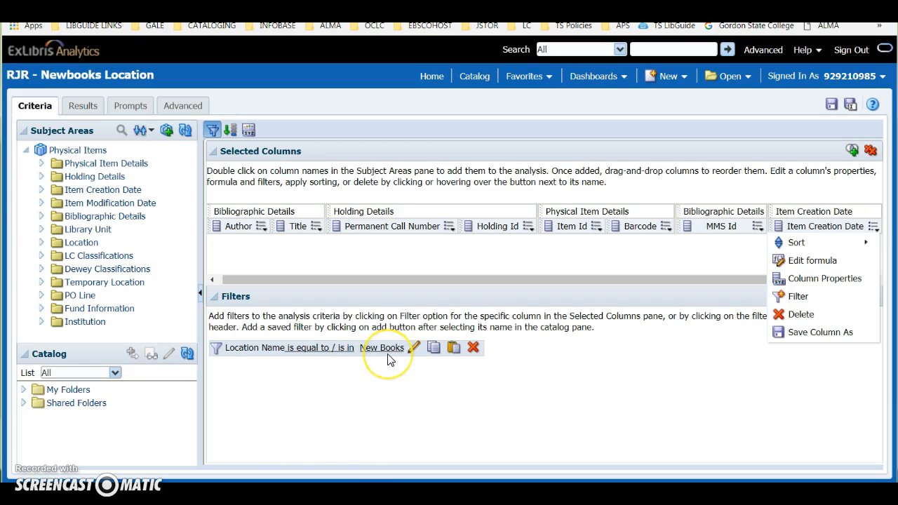
{"action": "left_click", "coordinate": [87, 109]}
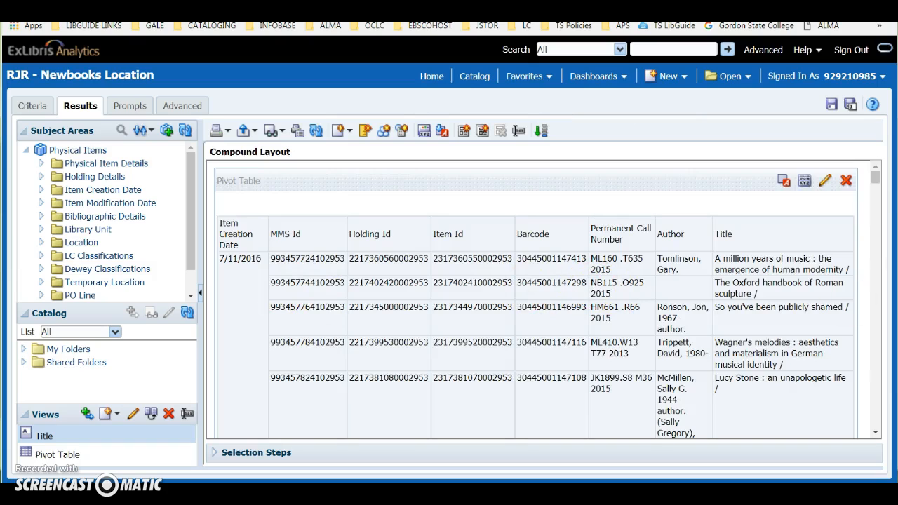
{"action": "left_click_drag", "start_coordinate": [880, 186], "coordinate": [875, 430]}
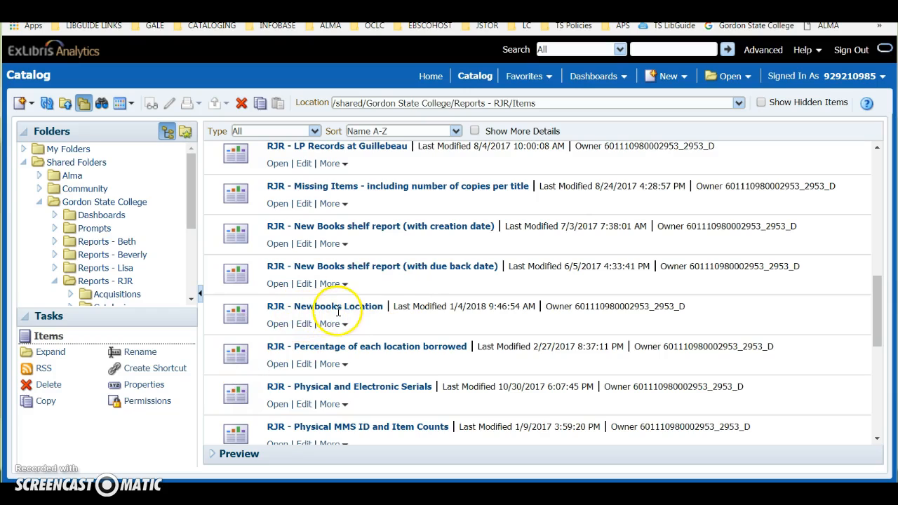
- Run the "RJR - Newbooks Location" report for item creation dates up to December 31, 2016
{"action": "left_click", "coordinate": [277, 324]}
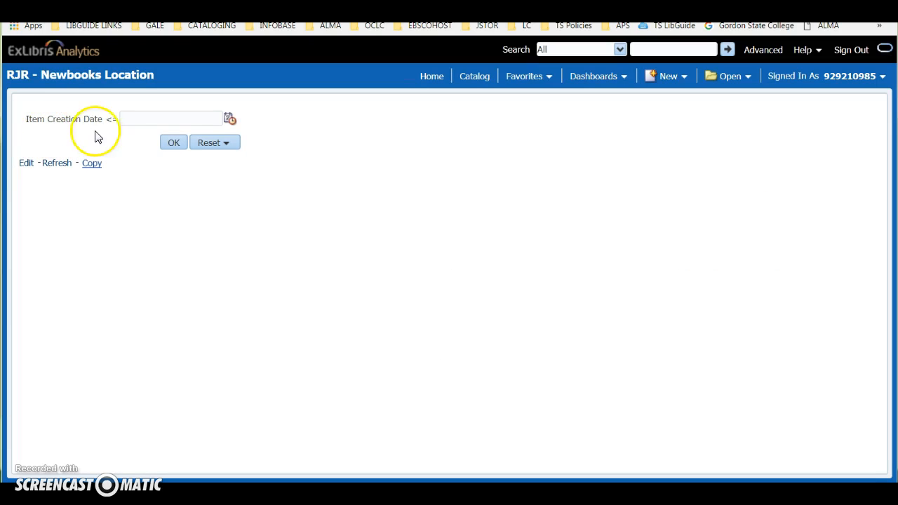
{"action": "left_click", "coordinate": [230, 120]}
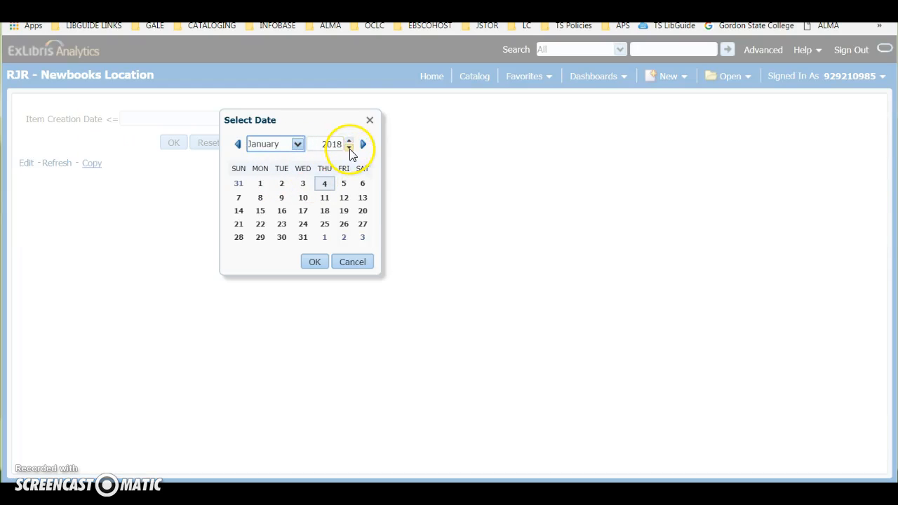
{"action": "double_click", "coordinate": [349, 147]}
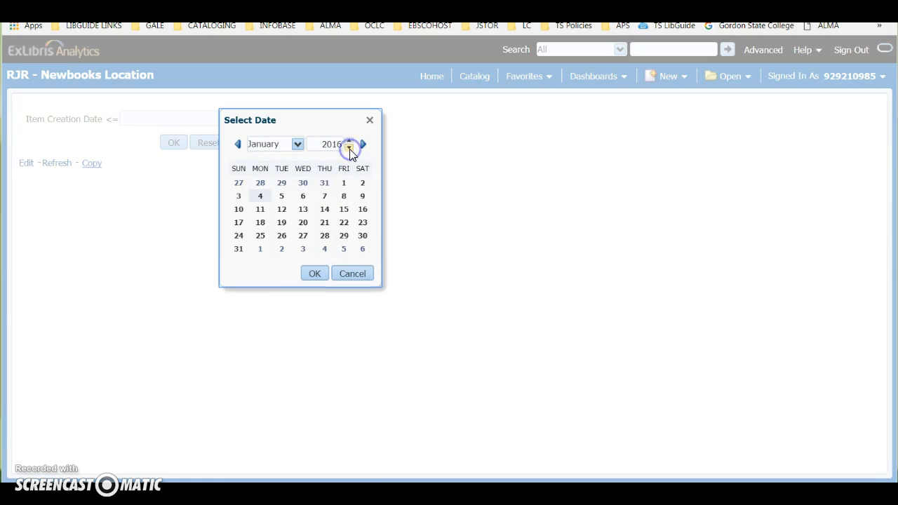
{"action": "left_click", "coordinate": [296, 145]}
{"action": "left_click", "coordinate": [267, 291]}
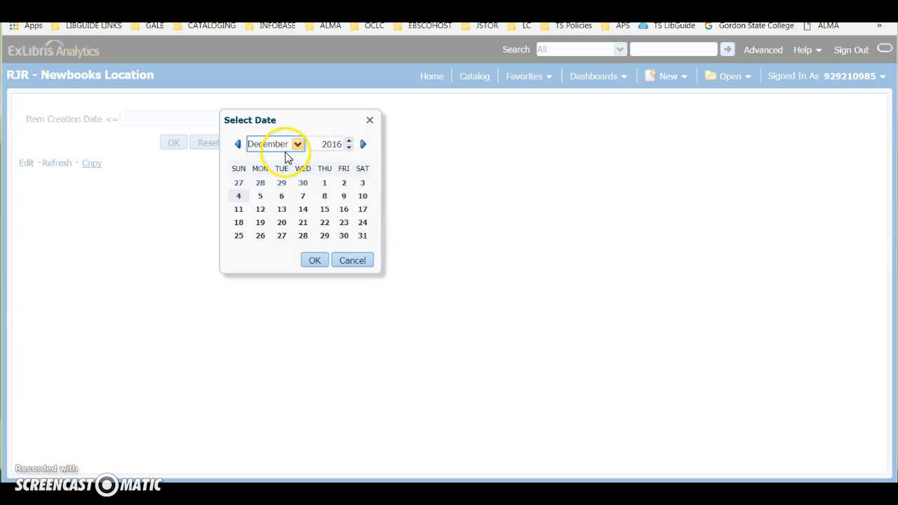
{"action": "left_click", "coordinate": [362, 236]}
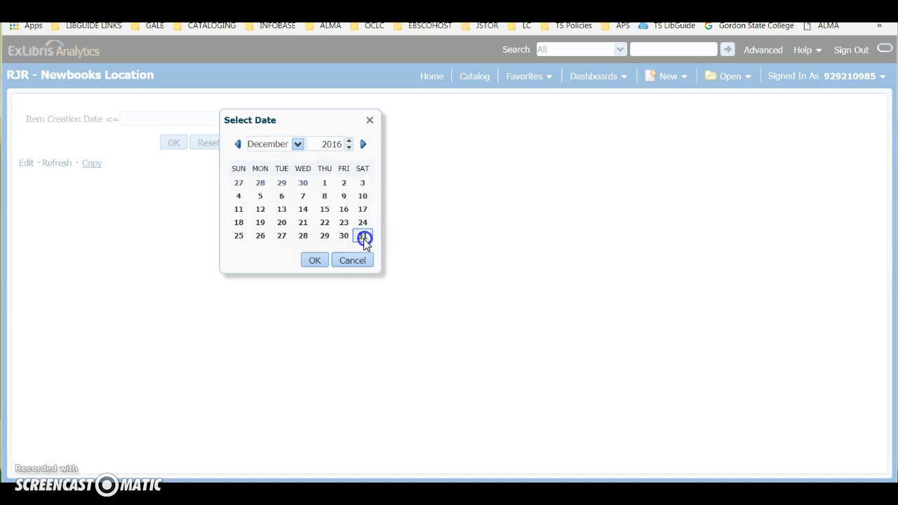
{"action": "left_click", "coordinate": [313, 261]}
{"action": "left_click", "coordinate": [174, 143]}
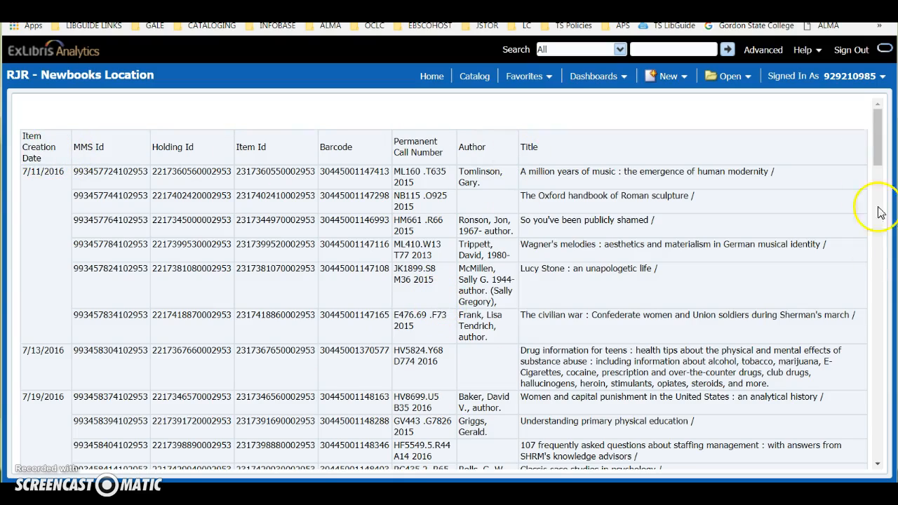
- Export the full report results as data in CSV format
{"action": "left_click_drag", "start_coordinate": [874, 156], "coordinate": [884, 449]}
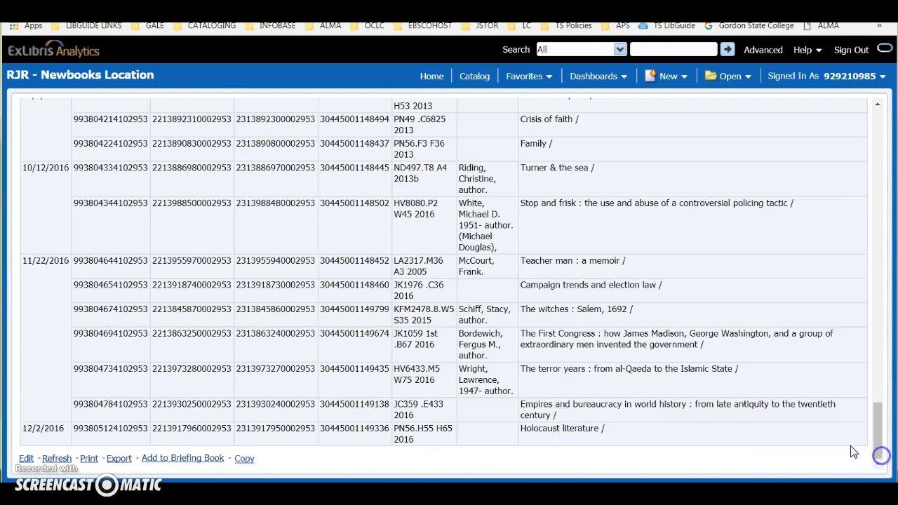
{"action": "left_click", "coordinate": [118, 458]}
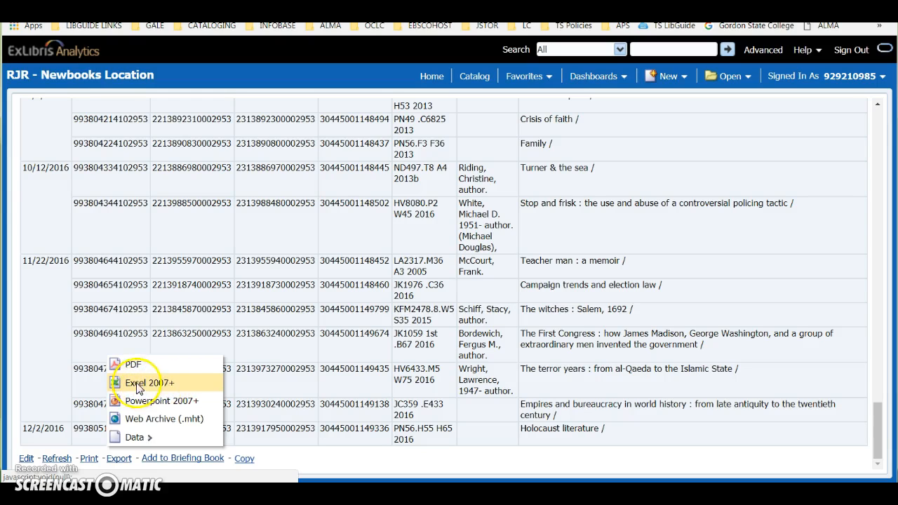
{"action": "left_click", "coordinate": [177, 387]}
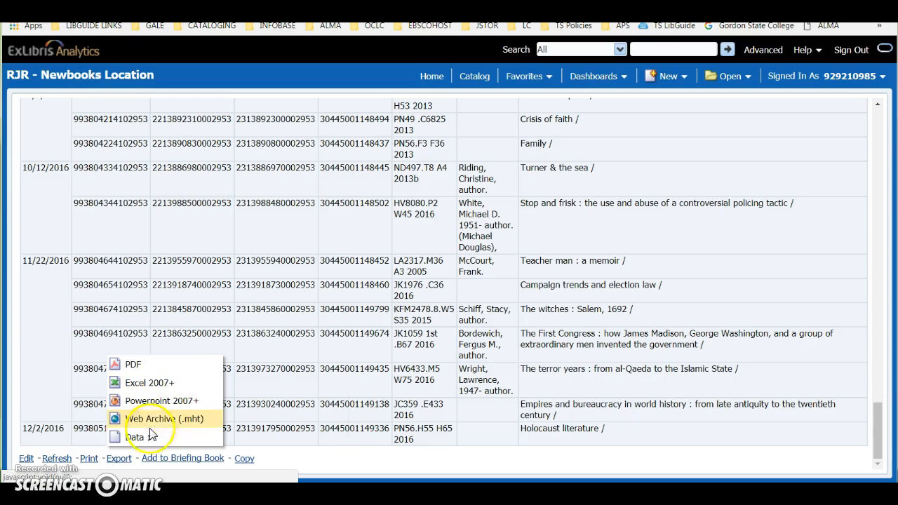
{"action": "mouse_move", "coordinate": [145, 441]}
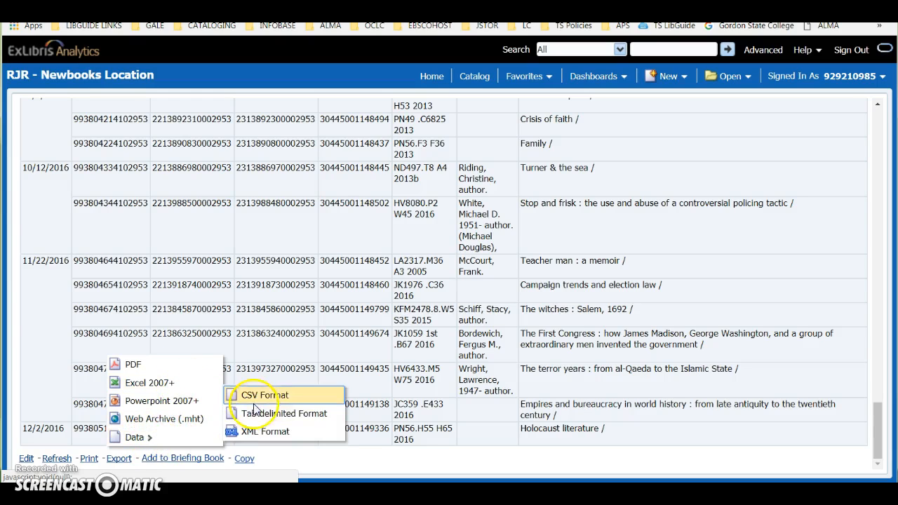
{"action": "left_click", "coordinate": [272, 396]}
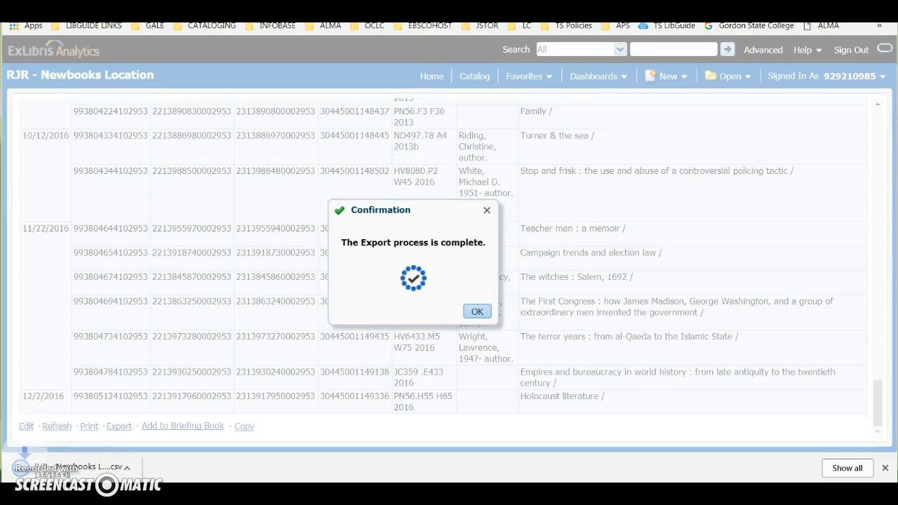
- Open the downloaded Newbooks Location CSV file in Excel
{"action": "left_click", "coordinate": [139, 468]}
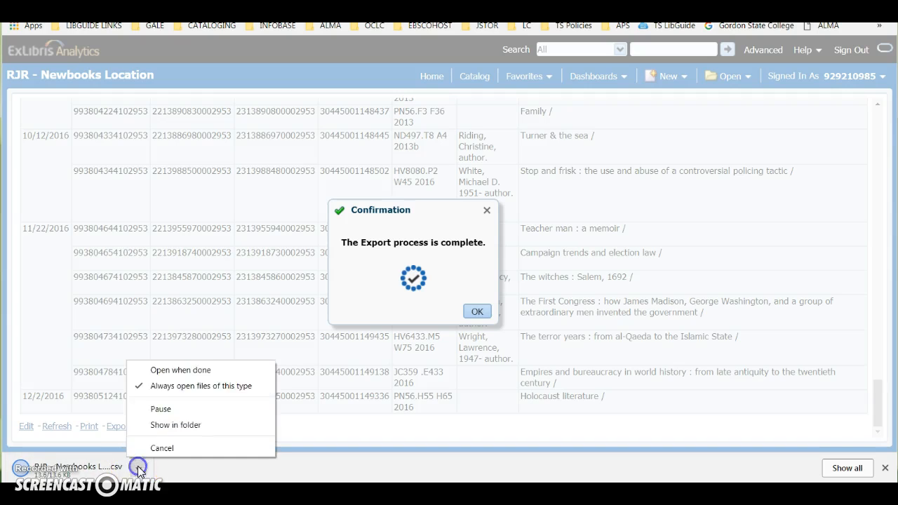
{"action": "left_click", "coordinate": [159, 372]}
{"action": "left_click", "coordinate": [112, 467]}
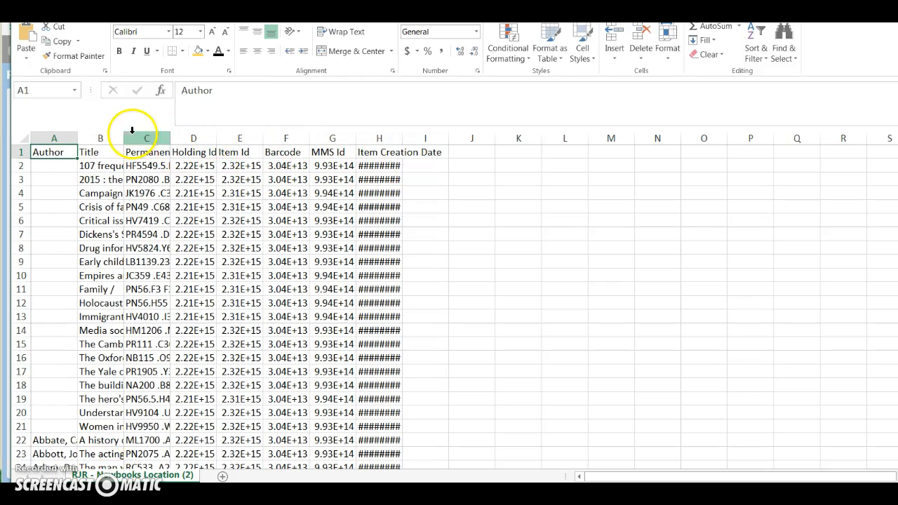
- Format the Holding Id, Item Id, Barcode and MMS Id columns as Number with no decimal places
{"action": "left_click_drag", "start_coordinate": [201, 137], "coordinate": [330, 138]}
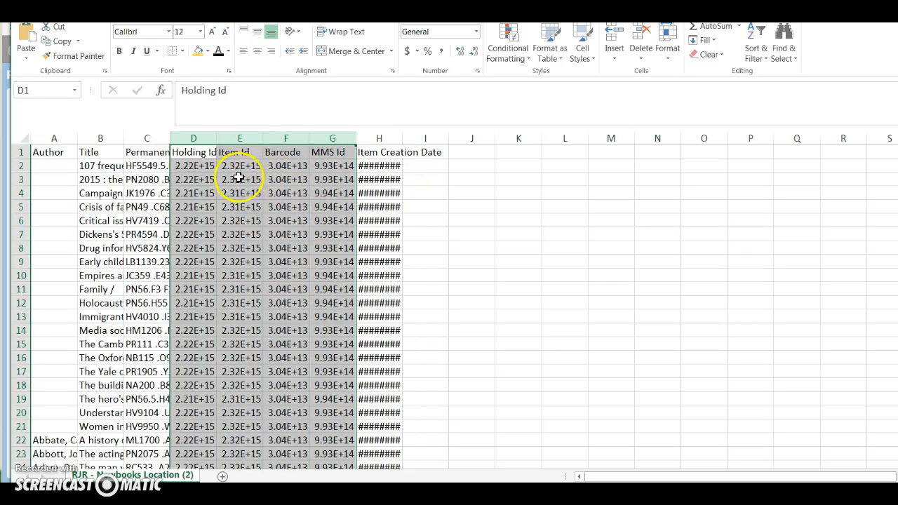
{"action": "left_click_drag", "start_coordinate": [204, 138], "coordinate": [380, 179]}
{"action": "left_click_drag", "start_coordinate": [199, 133], "coordinate": [330, 140]}
{"action": "left_click", "coordinate": [329, 263]}
{"action": "left_click_drag", "start_coordinate": [209, 138], "coordinate": [323, 138]}
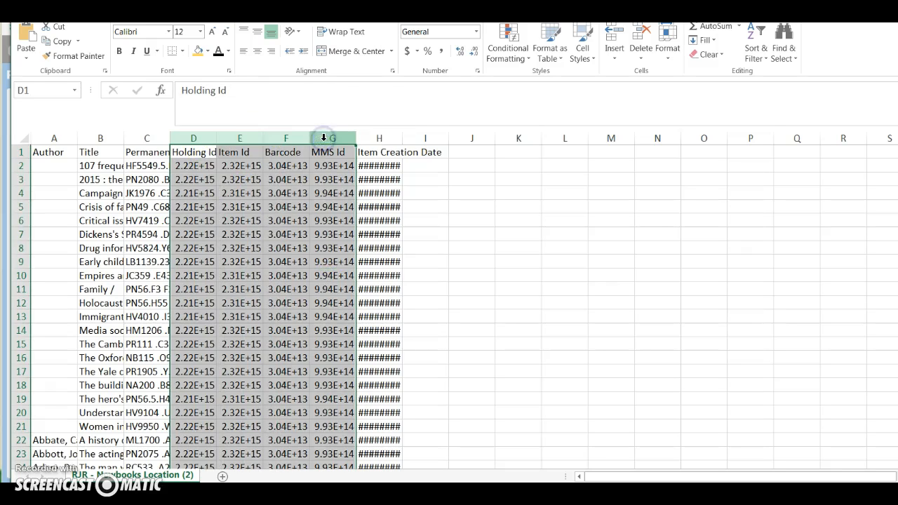
{"action": "left_click", "coordinate": [477, 31]}
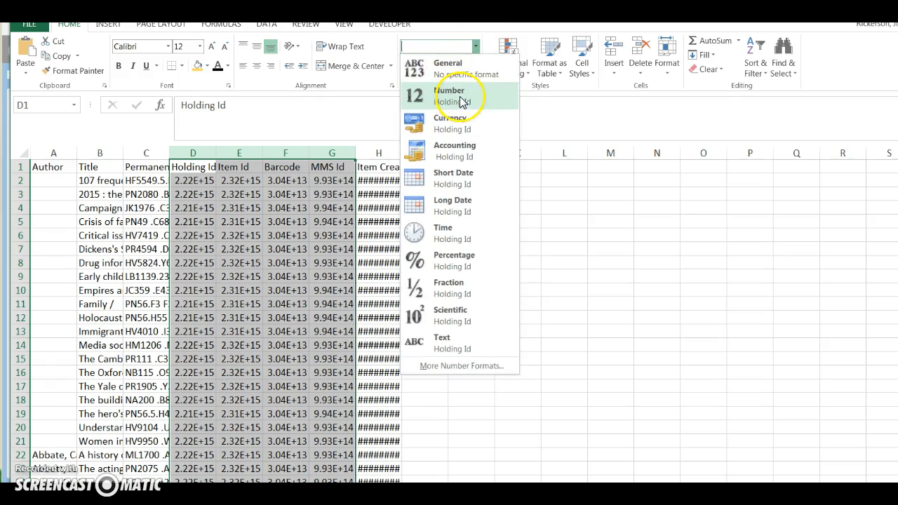
{"action": "left_click", "coordinate": [443, 100]}
{"action": "left_click", "coordinate": [474, 67]}
{"action": "left_click", "coordinate": [474, 66]}
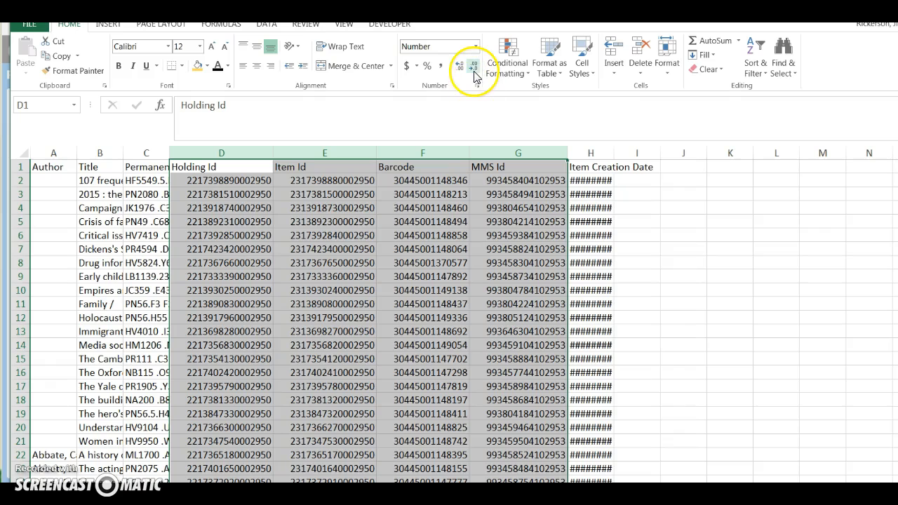
{"action": "left_click", "coordinate": [336, 207]}
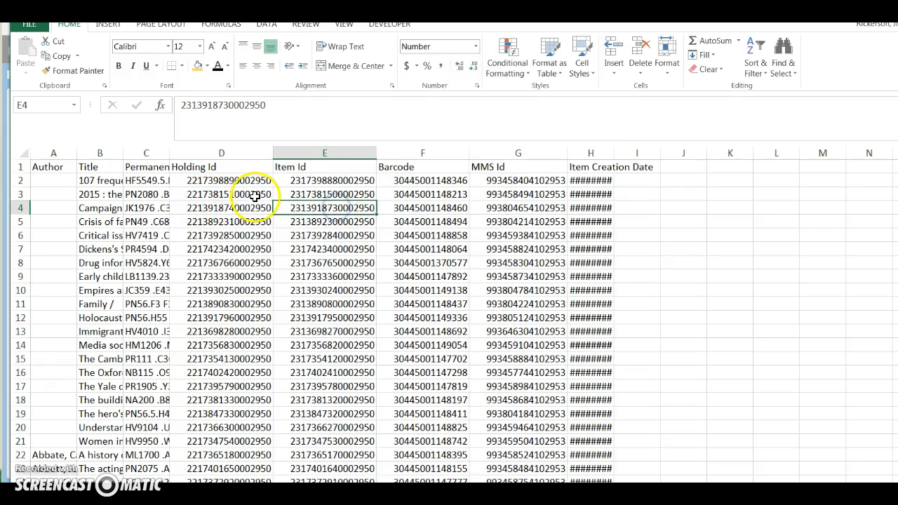
{"action": "double_click", "coordinate": [202, 183]}
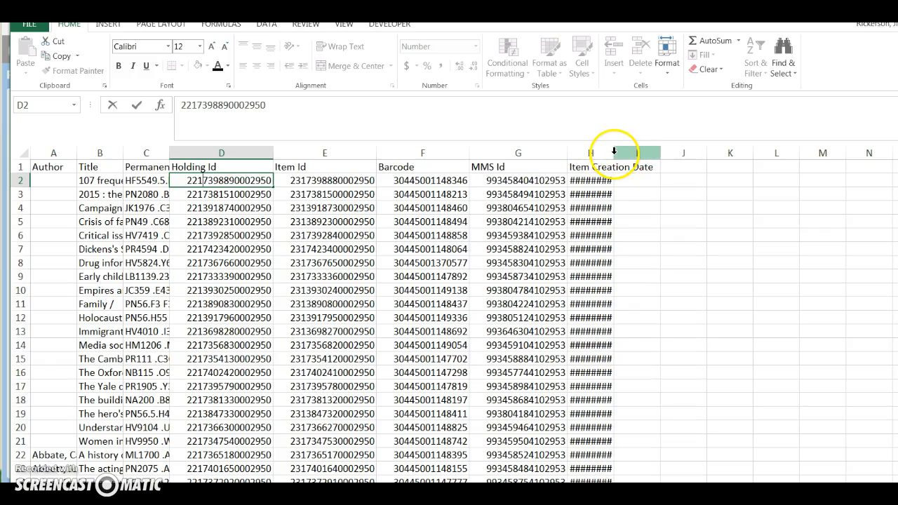
{"action": "left_click", "coordinate": [636, 153]}
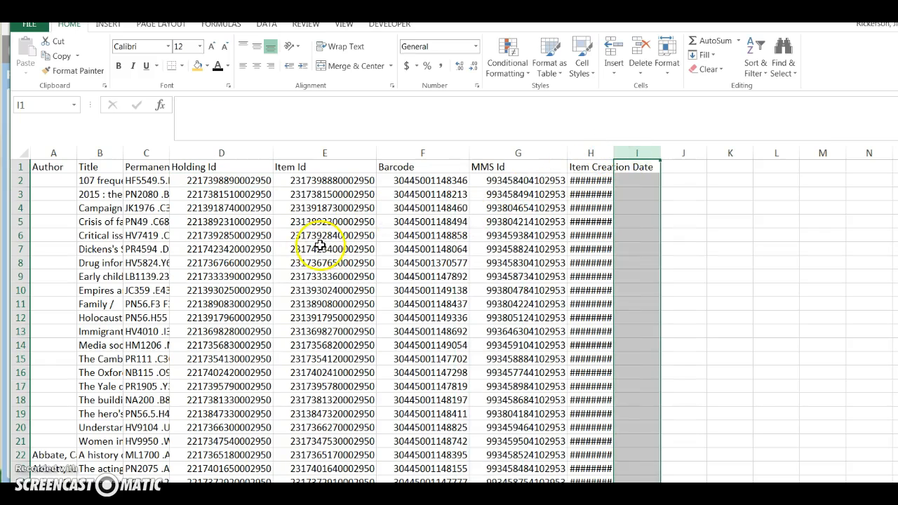
- Switch to Ex Libris Analytics and delete the Item Creation Date prompt from the RJR - Newbooks Location report
{"action": "left_click", "coordinate": [200, 494]}
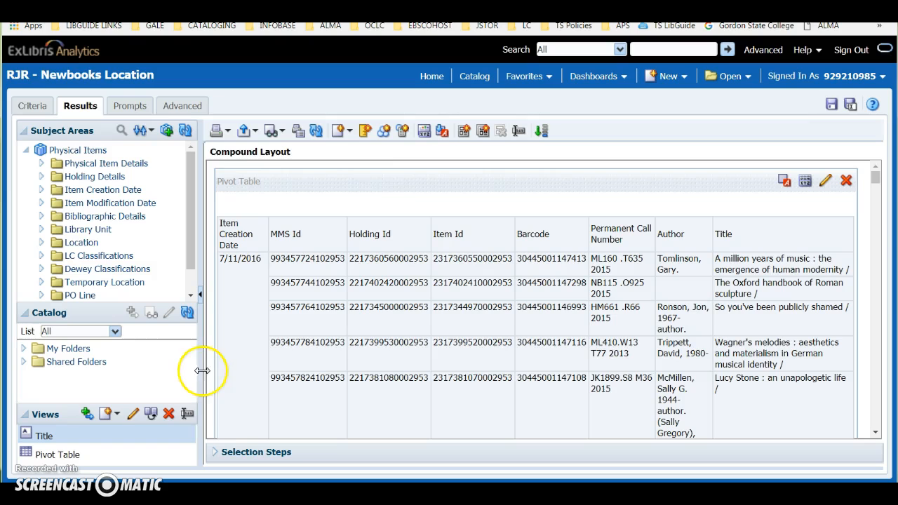
{"action": "left_click", "coordinate": [129, 111]}
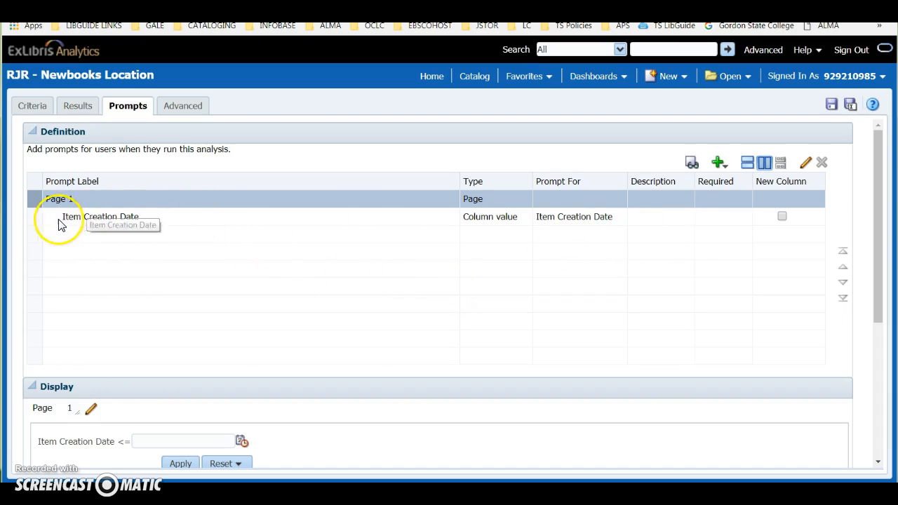
{"action": "left_click", "coordinate": [94, 218]}
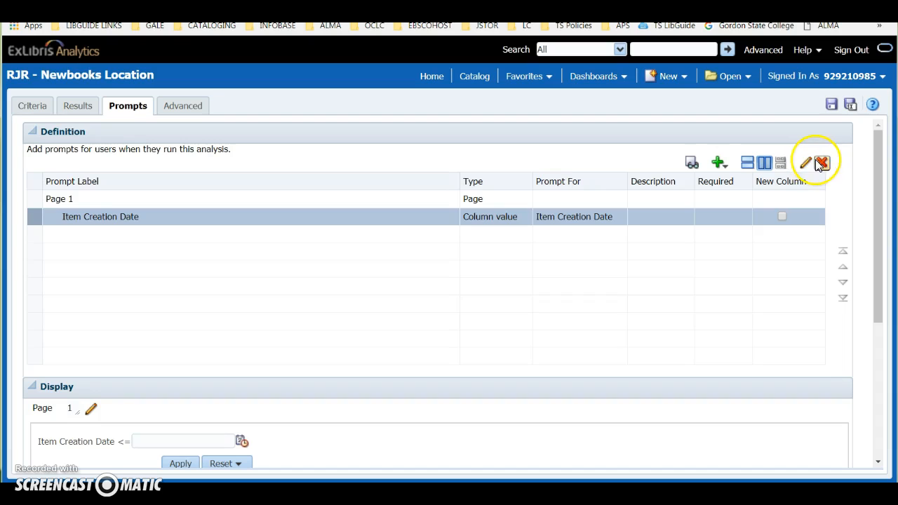
{"action": "left_click", "coordinate": [822, 164]}
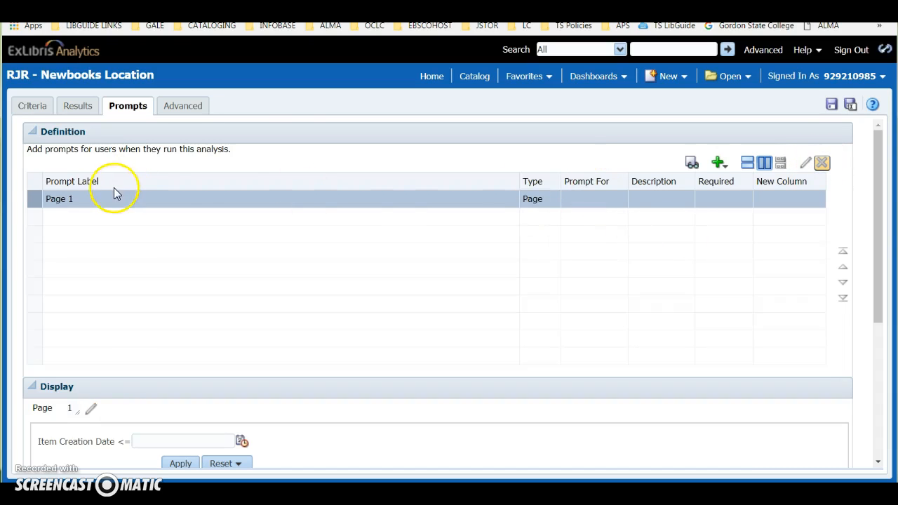
- Add a column prompt for Item Creation Date with the operator "is less than or equal to" and calendar input
{"action": "left_click", "coordinate": [720, 164]}
{"action": "left_click", "coordinate": [775, 180]}
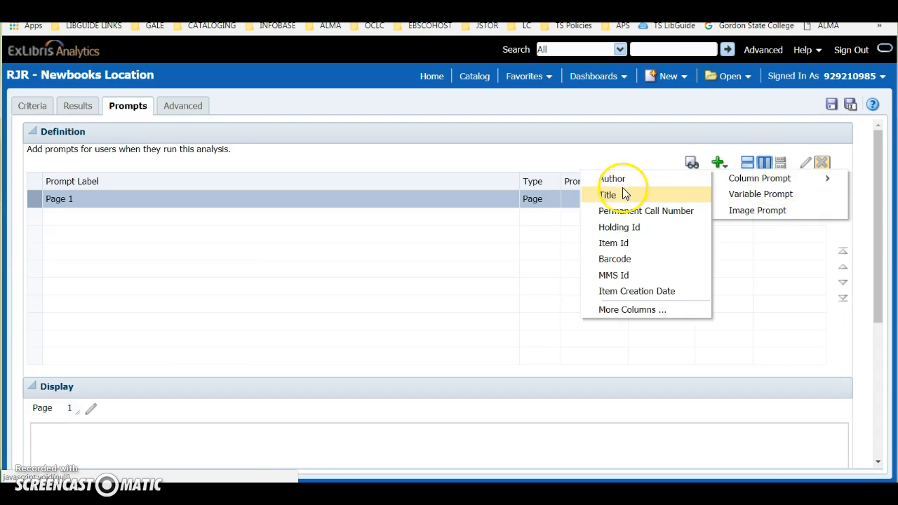
{"action": "left_click", "coordinate": [615, 277]}
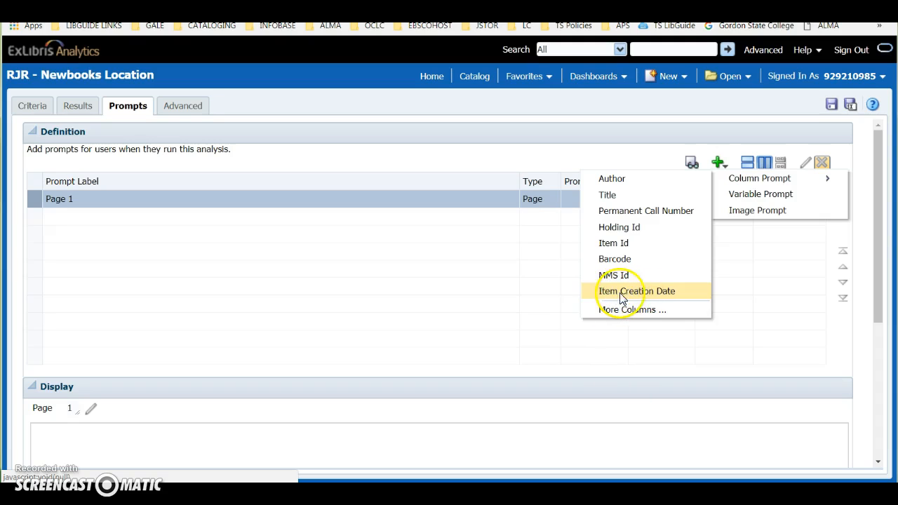
{"action": "left_click", "coordinate": [625, 297]}
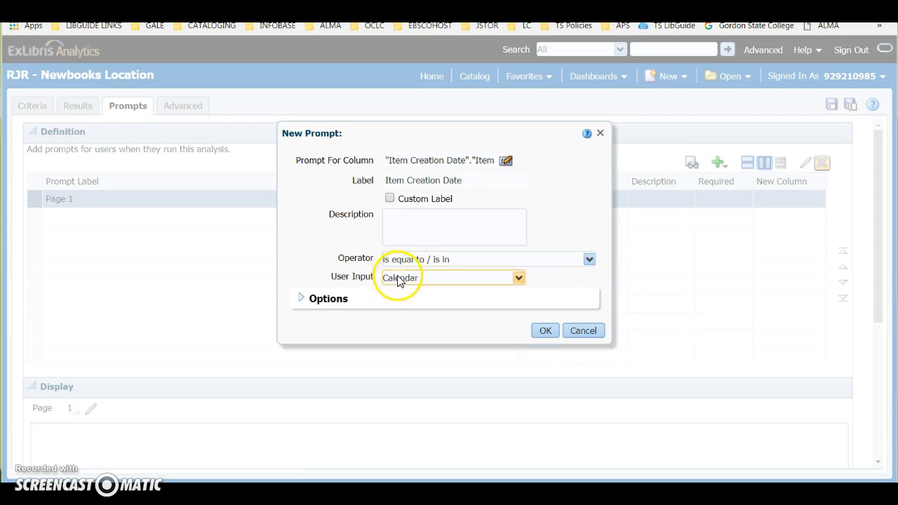
{"action": "left_click", "coordinate": [588, 259]}
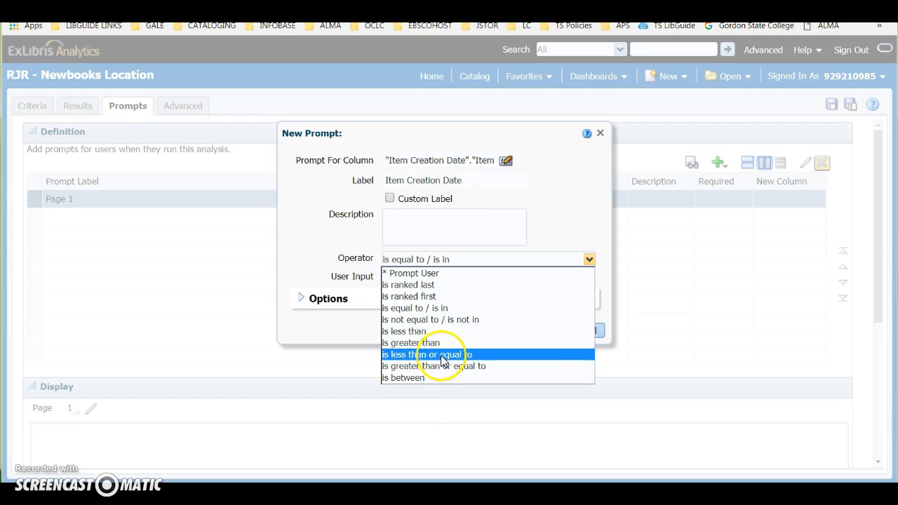
{"action": "left_click", "coordinate": [473, 357]}
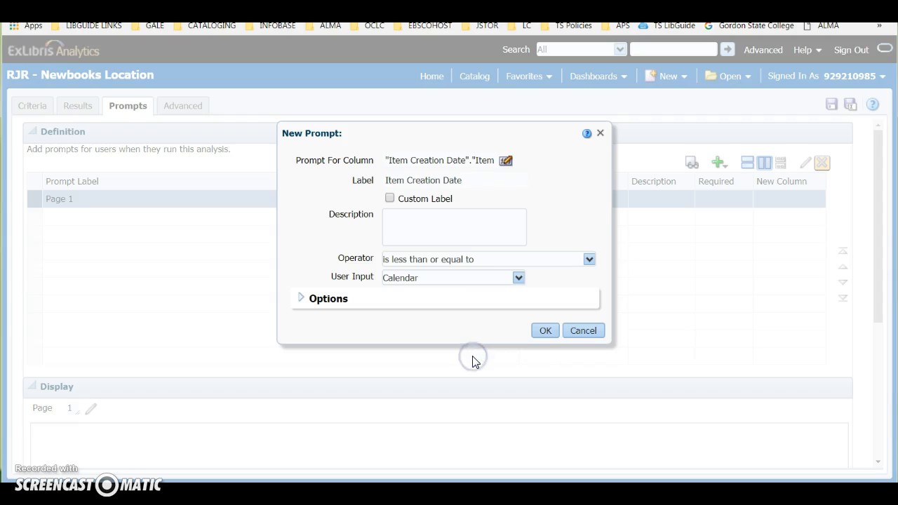
{"action": "left_click", "coordinate": [546, 331]}
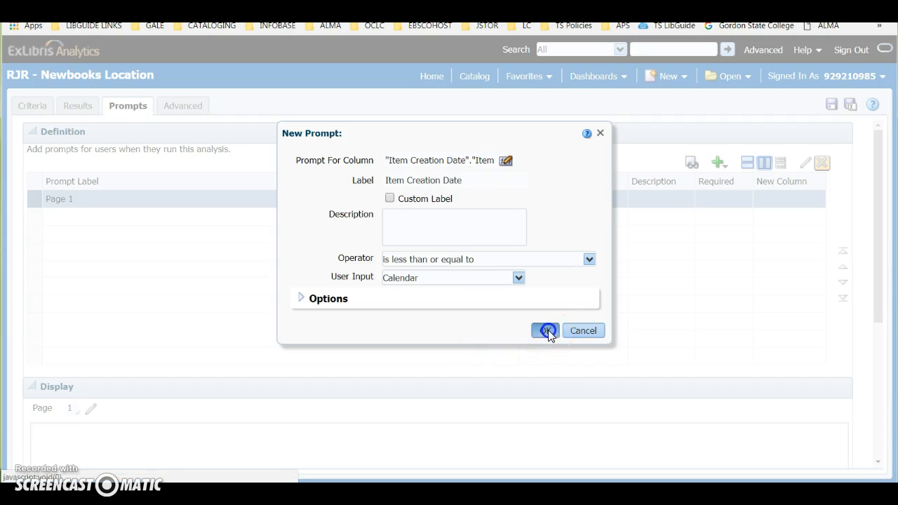
{"action": "scroll", "coordinate": [281, 417], "scroll_direction": "down", "scroll_amount": 3}
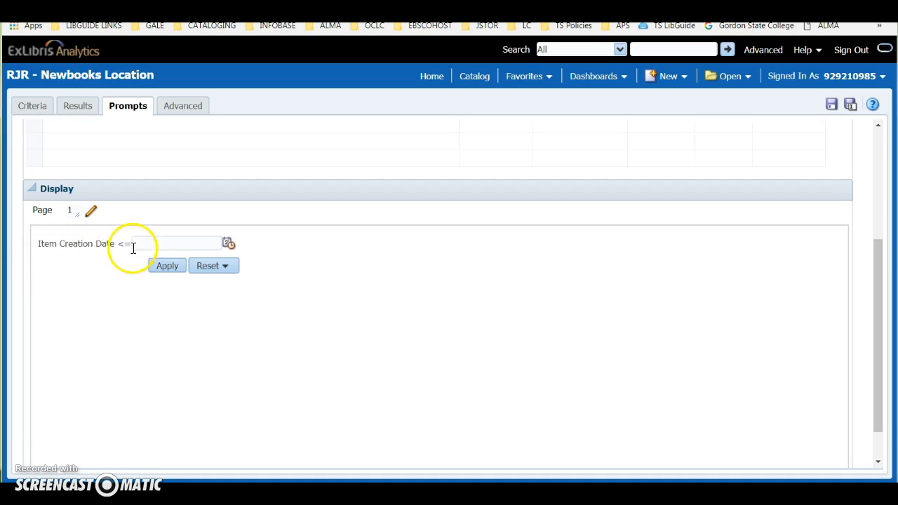
{"action": "scroll", "coordinate": [537, 367], "scroll_direction": "up", "scroll_amount": 3}
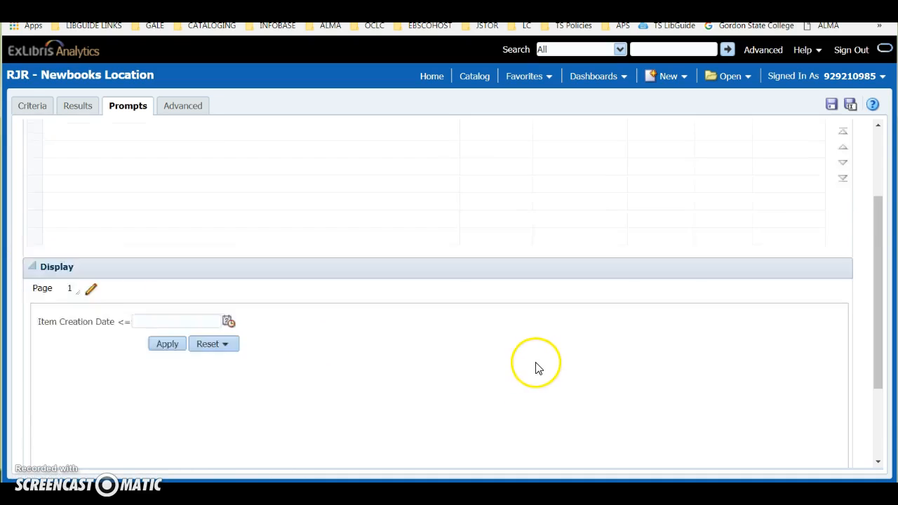
- Save the report under the name RJR - Newbooks Location in the Items folder, overwriting the existing analysis
{"action": "left_click", "coordinate": [851, 104]}
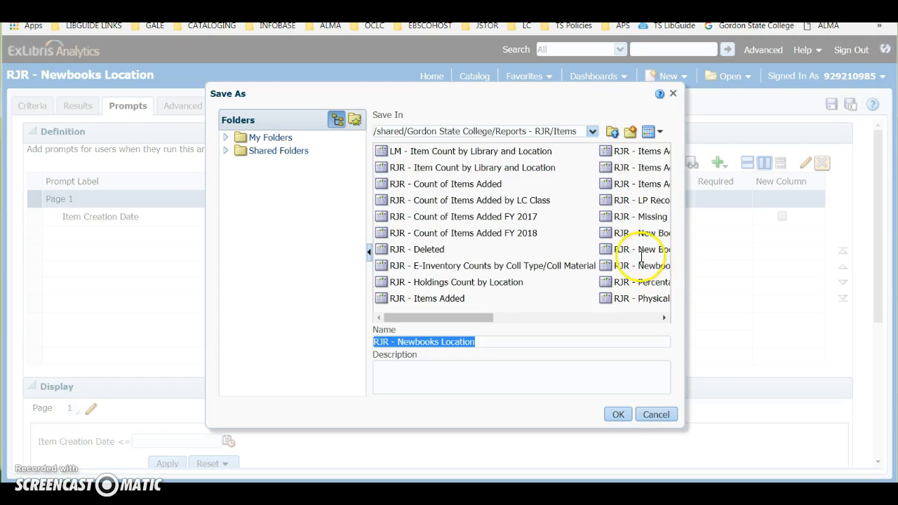
{"action": "left_click", "coordinate": [628, 418]}
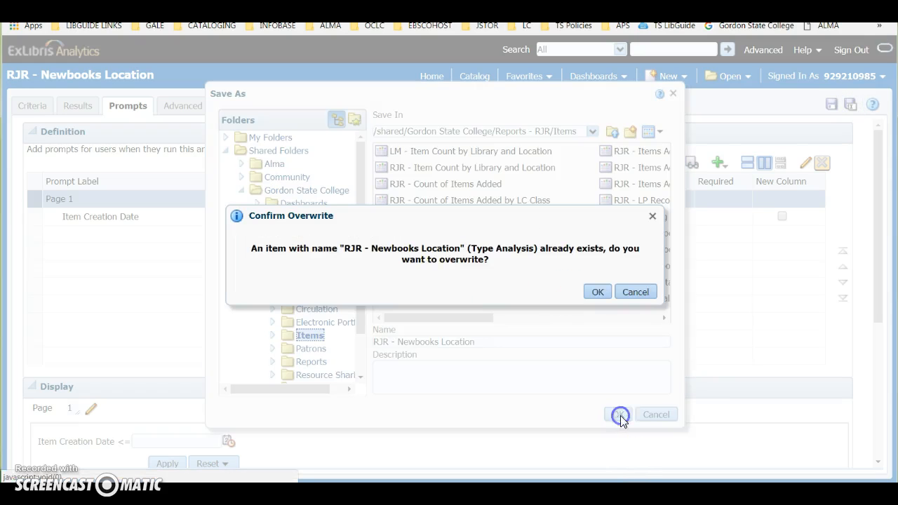
{"action": "left_click", "coordinate": [597, 289]}
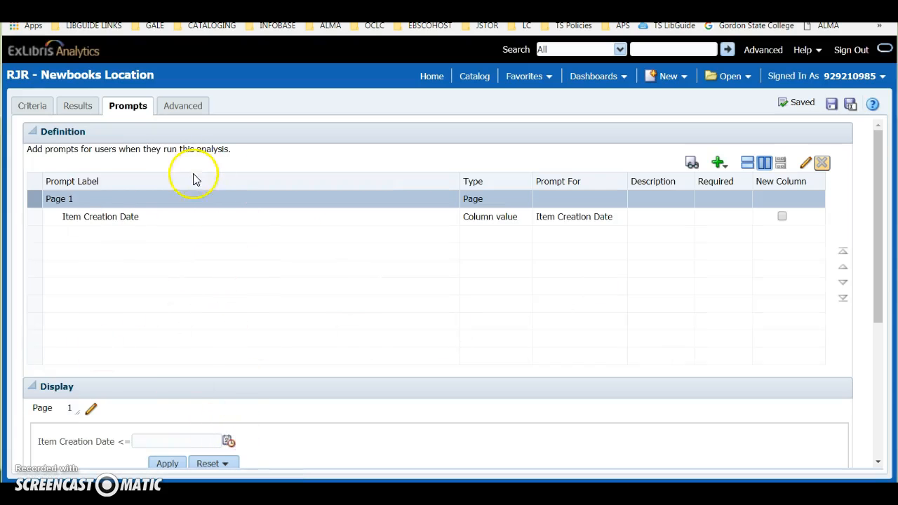
- Switch to the RJR - Newbooks Location (1) workbook in Excel
{"action": "scroll", "coordinate": [118, 405], "scroll_direction": "down", "scroll_amount": 1}
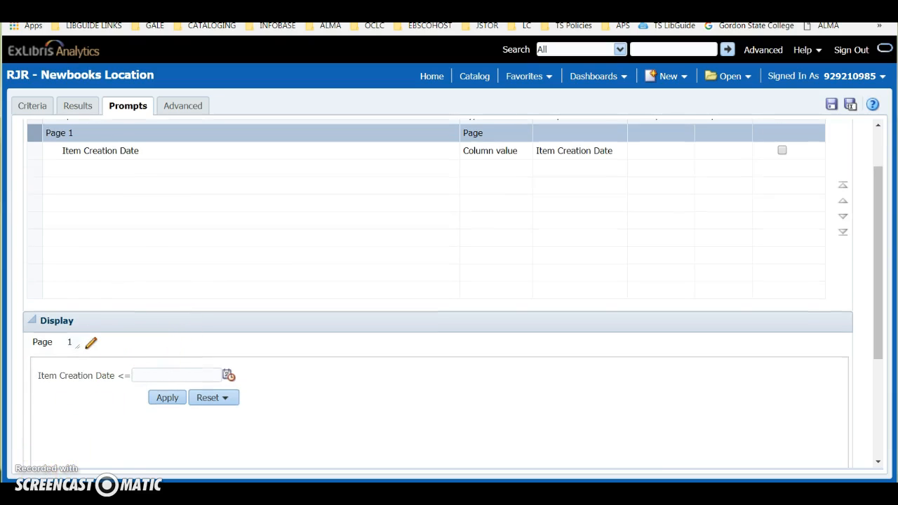
{"action": "mouse_move", "coordinate": [396, 494]}
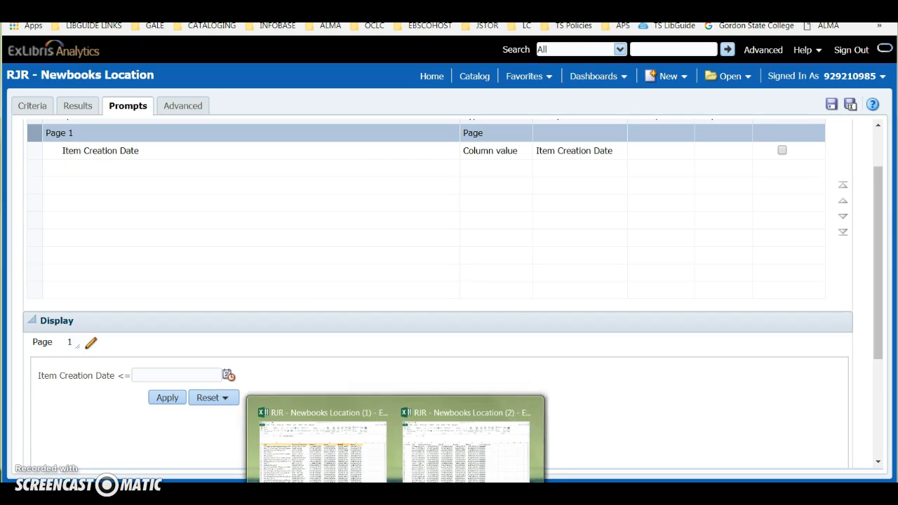
{"action": "left_click", "coordinate": [344, 478]}
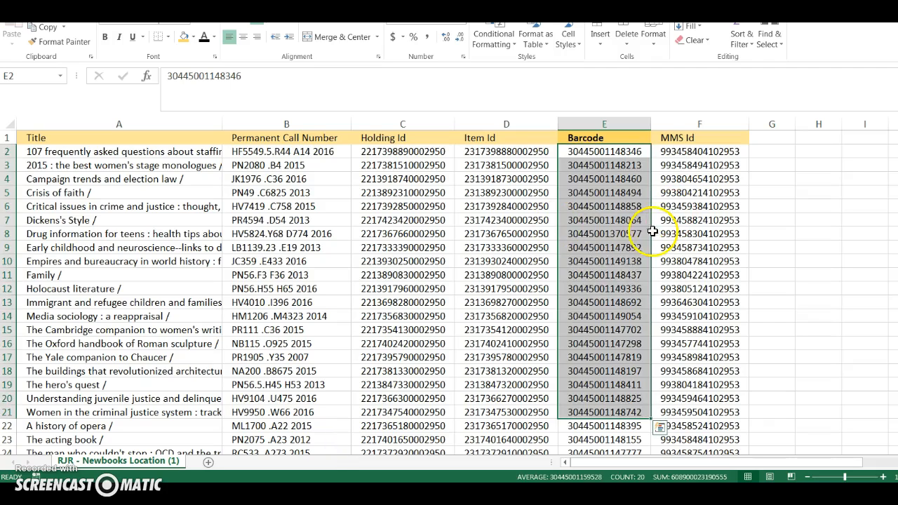